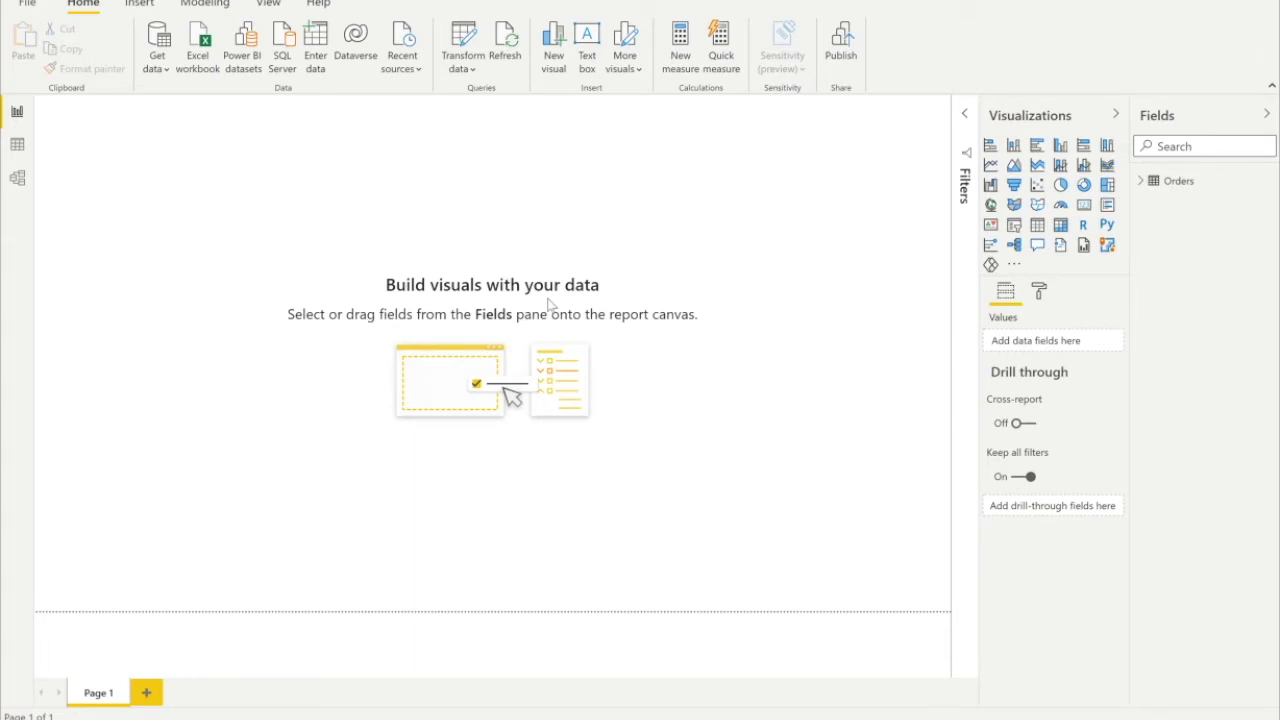
# Step: Enlarge the stacked column chart and populate it with Sales as values and the Orders table's Region on the axis
pyautogui.click(1140, 181)
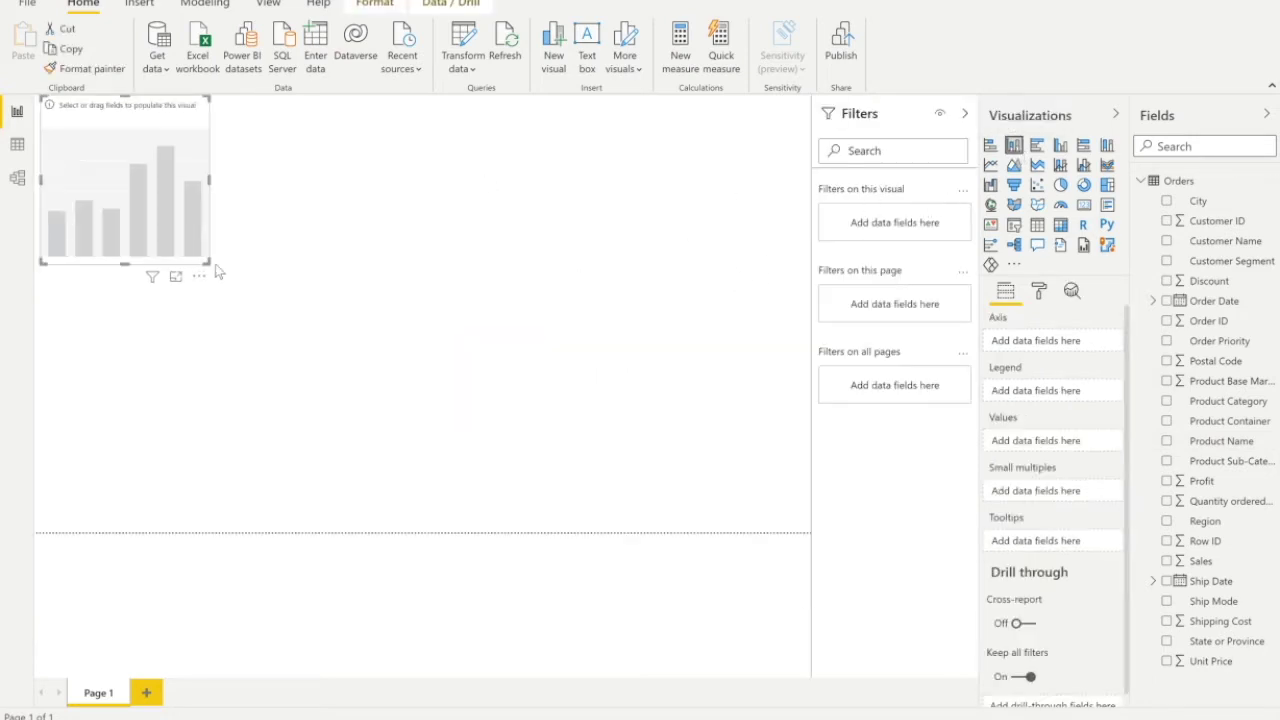
pyautogui.moveTo(208, 263); pyautogui.dragTo(472, 346)
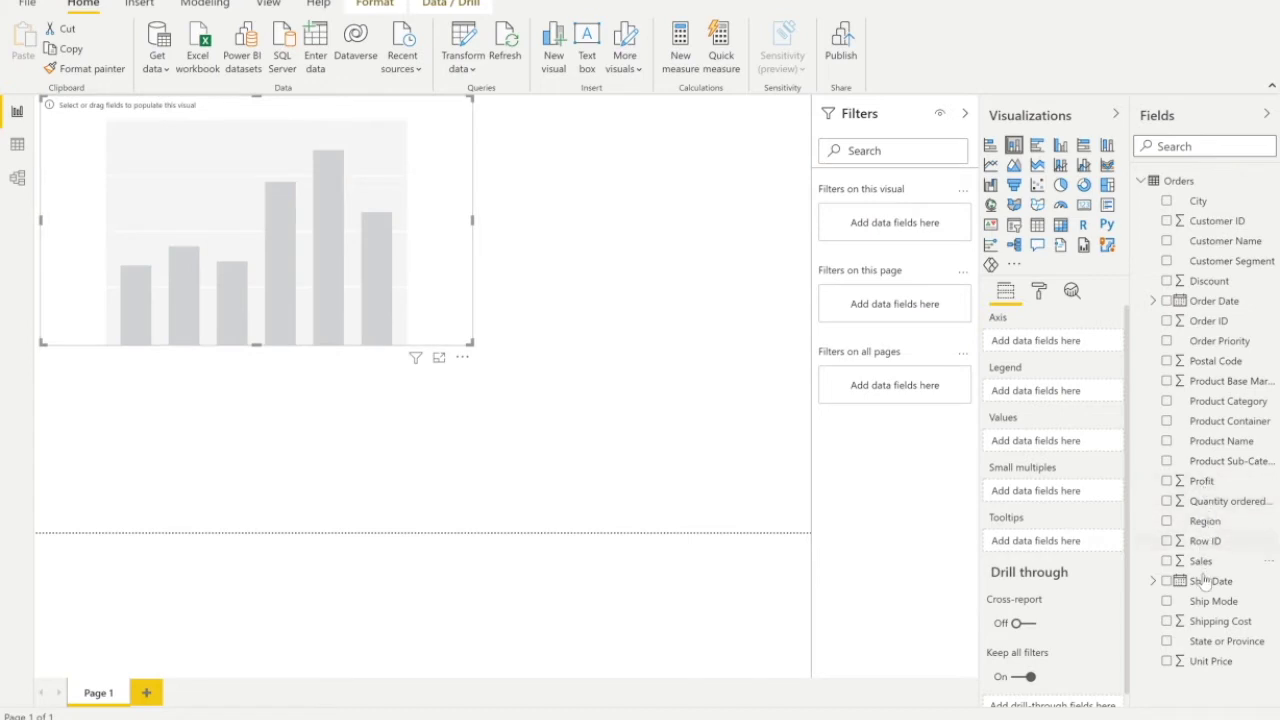
pyautogui.moveTo(1200, 562); pyautogui.dragTo(1027, 450)
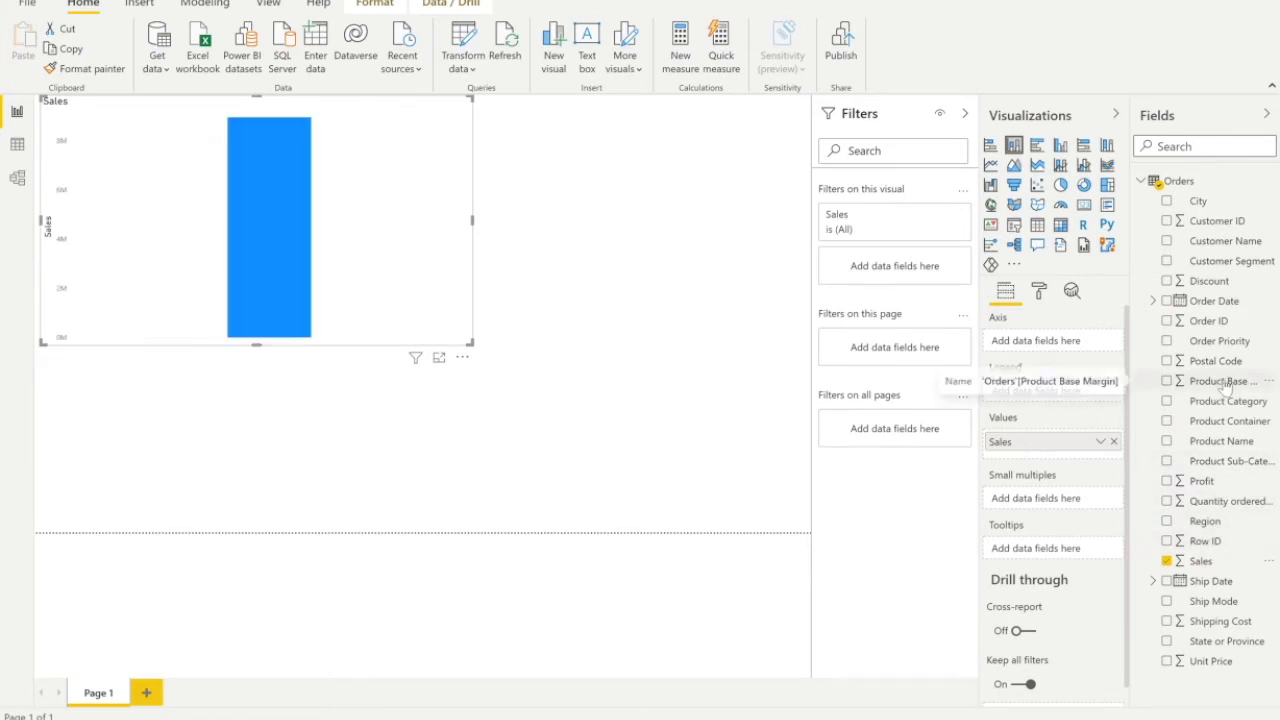
pyautogui.moveTo(1205, 521); pyautogui.dragTo(1036, 344)
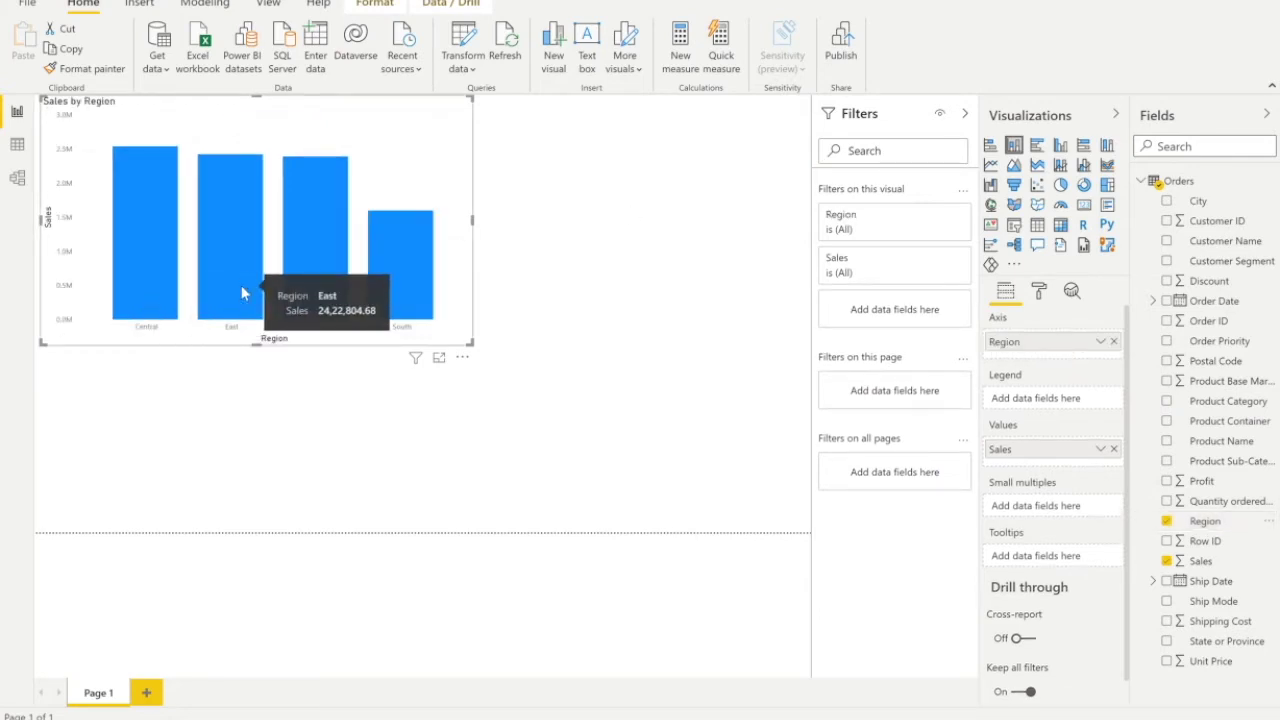
# Step: Switch the Sales by Region chart's sort order to ascending, back to descending, and again to ascending
pyautogui.click(462, 358)
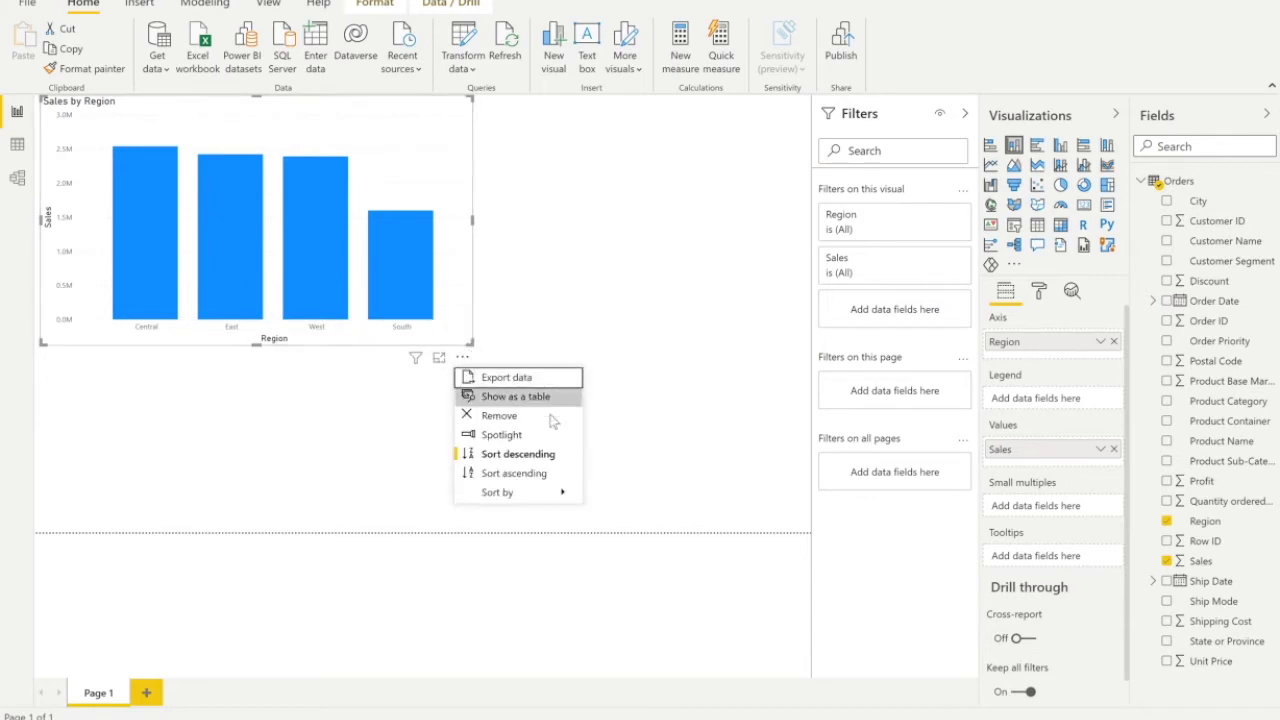
pyautogui.click(529, 476)
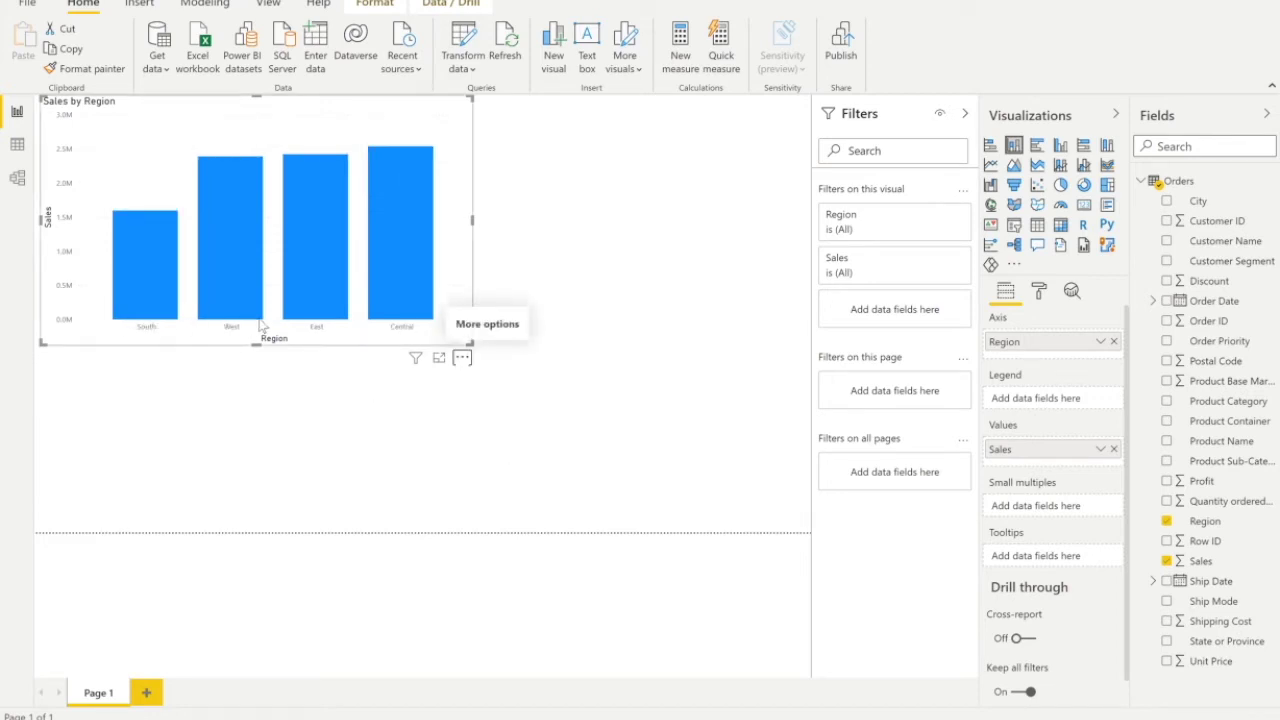
pyautogui.click(462, 357)
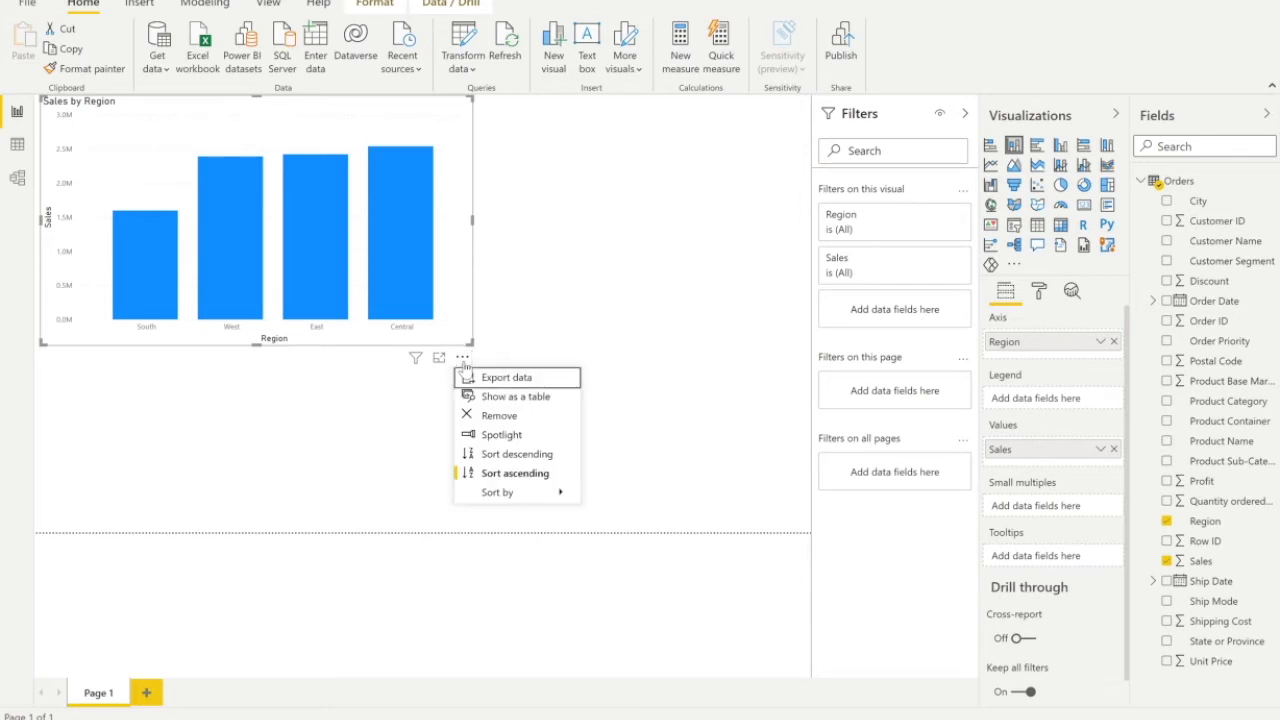
pyautogui.click(526, 457)
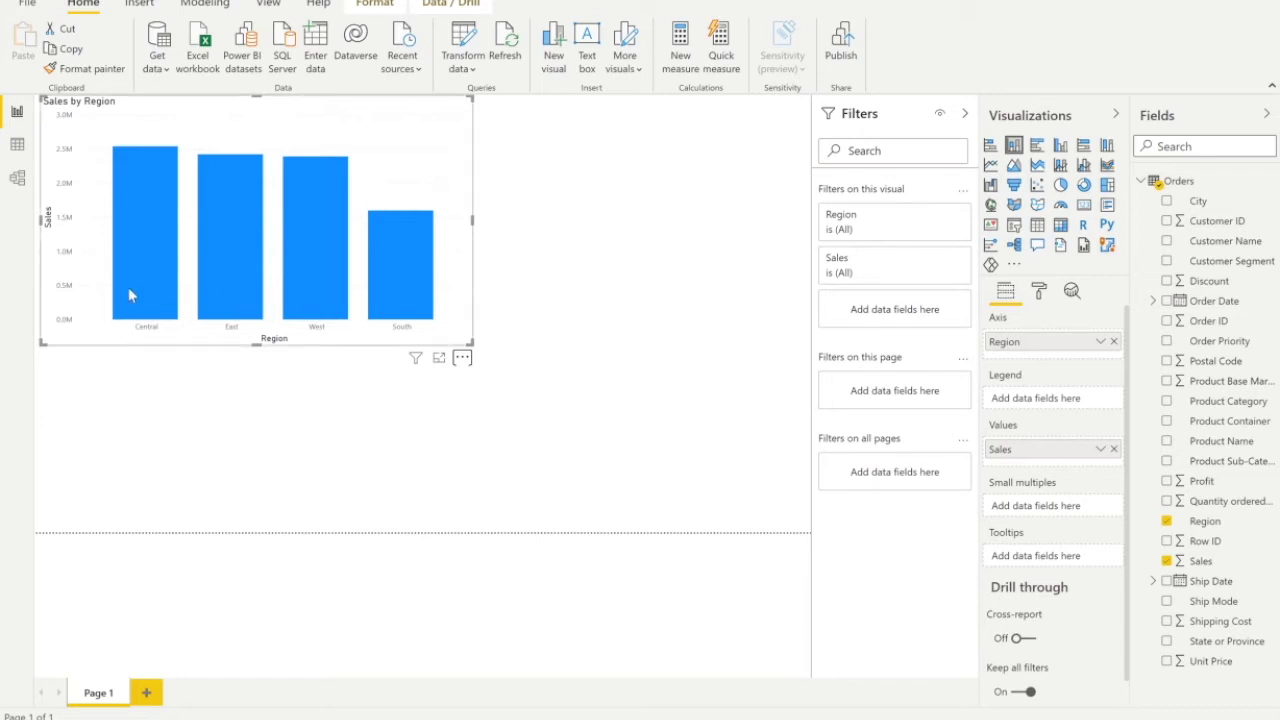
pyautogui.click(462, 358)
pyautogui.click(515, 473)
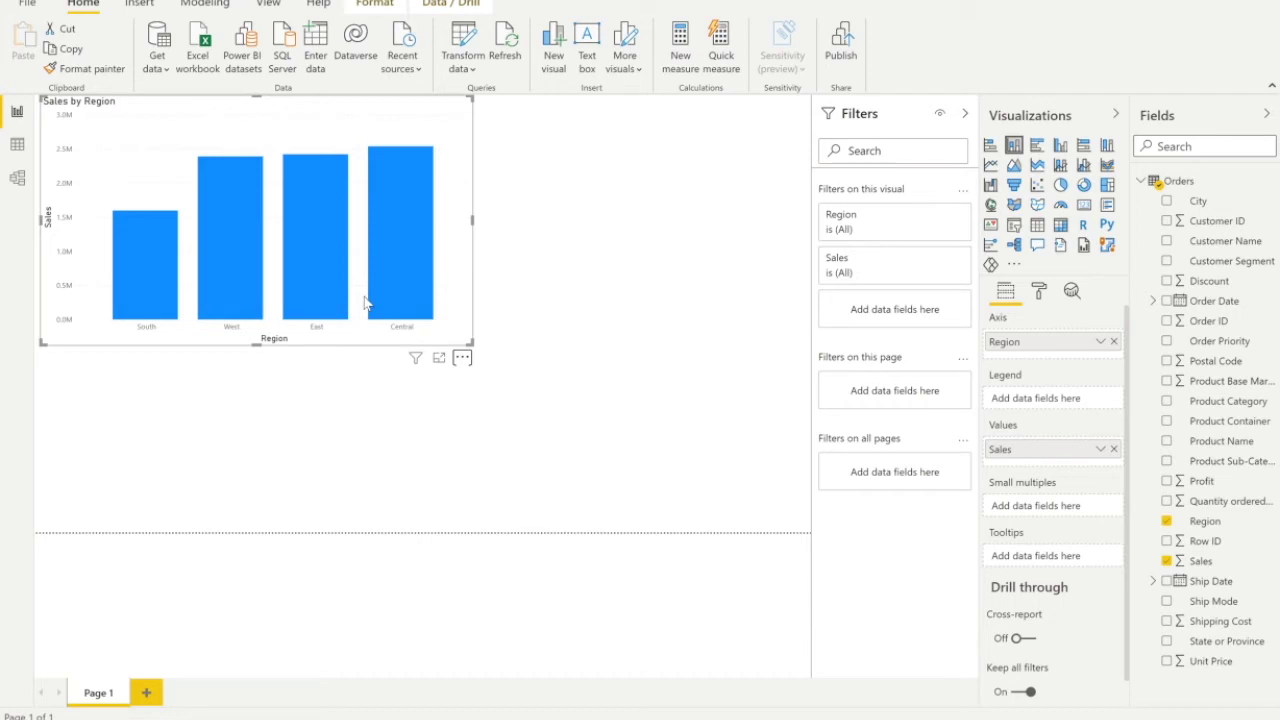
# Step: Examine the distinct values of the Region column in the Orders table data
pyautogui.click(16, 150)
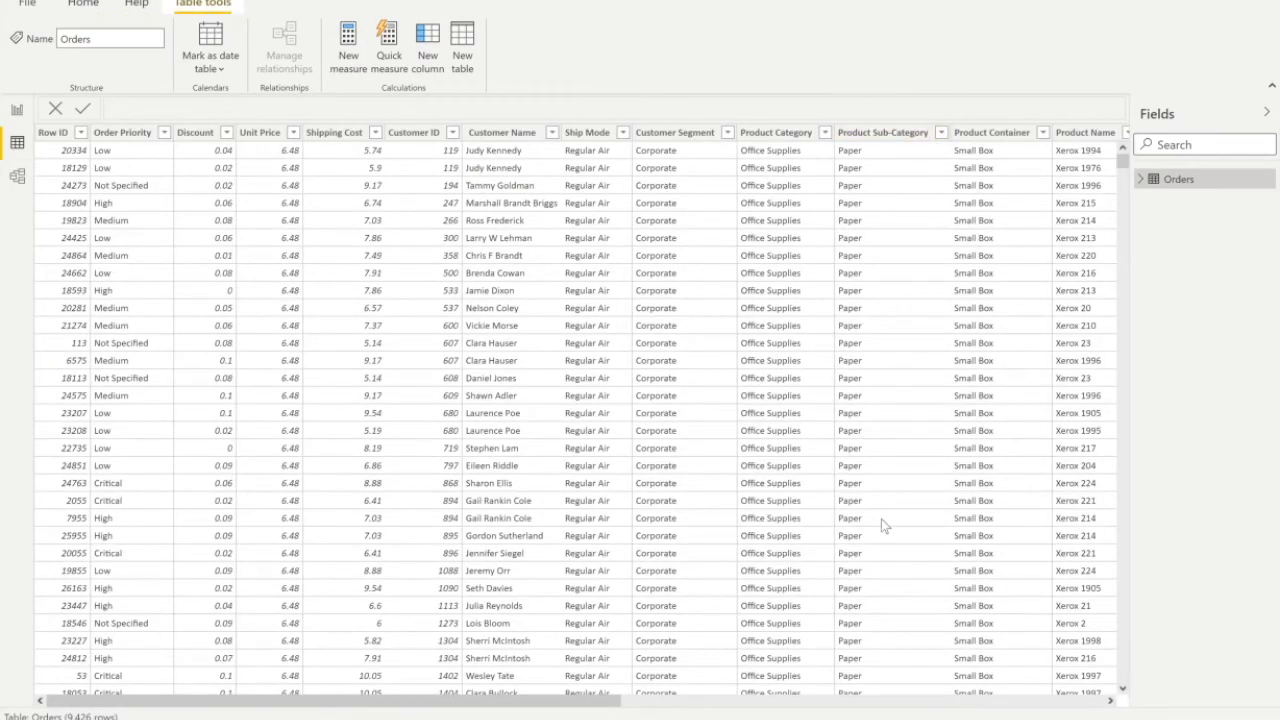
pyautogui.hscroll(10, 881, 518)
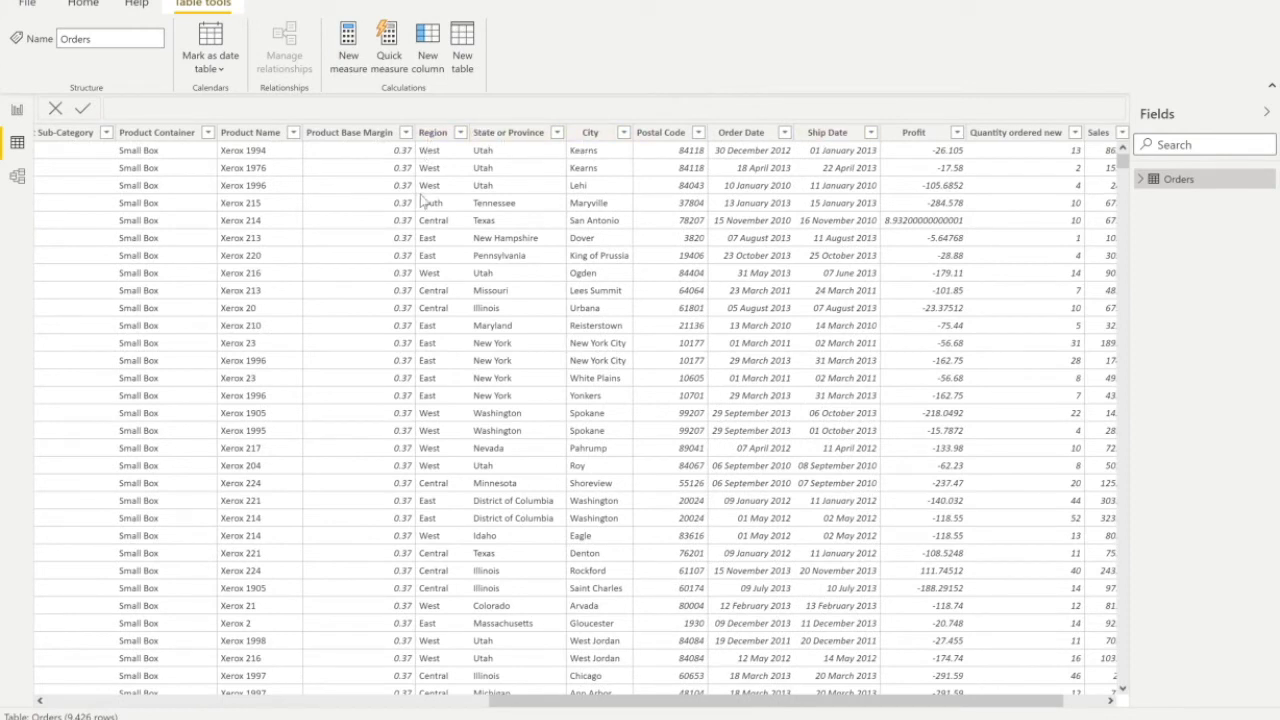
pyautogui.click(460, 133)
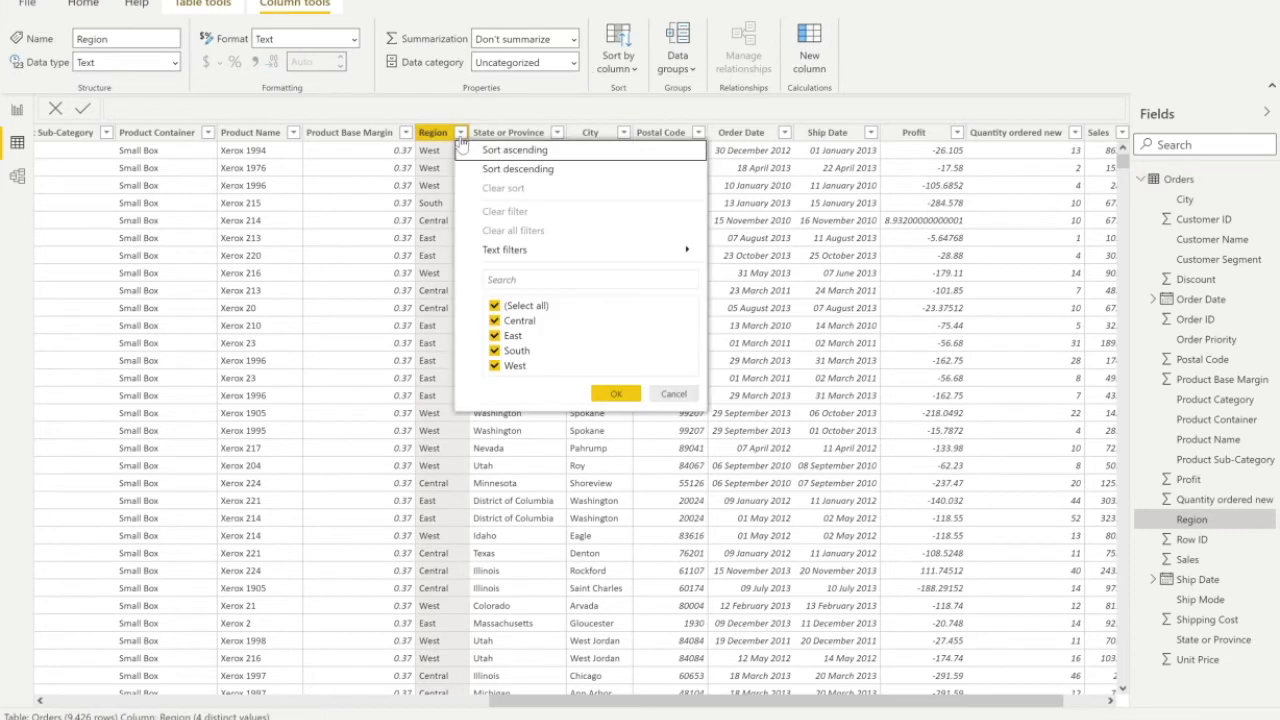
pyautogui.click(672, 394)
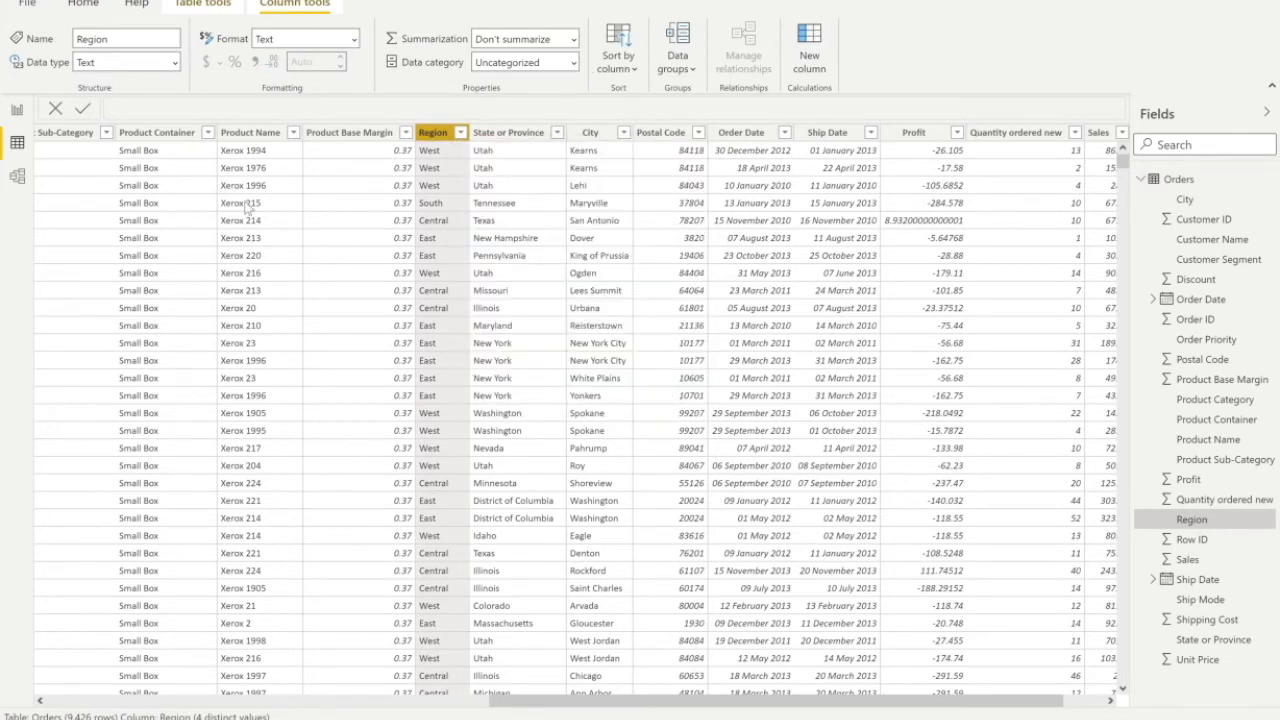
# Step: Create a manually entered table with West and 1 in the first row and Central and 2 in the second
pyautogui.click(83, 4)
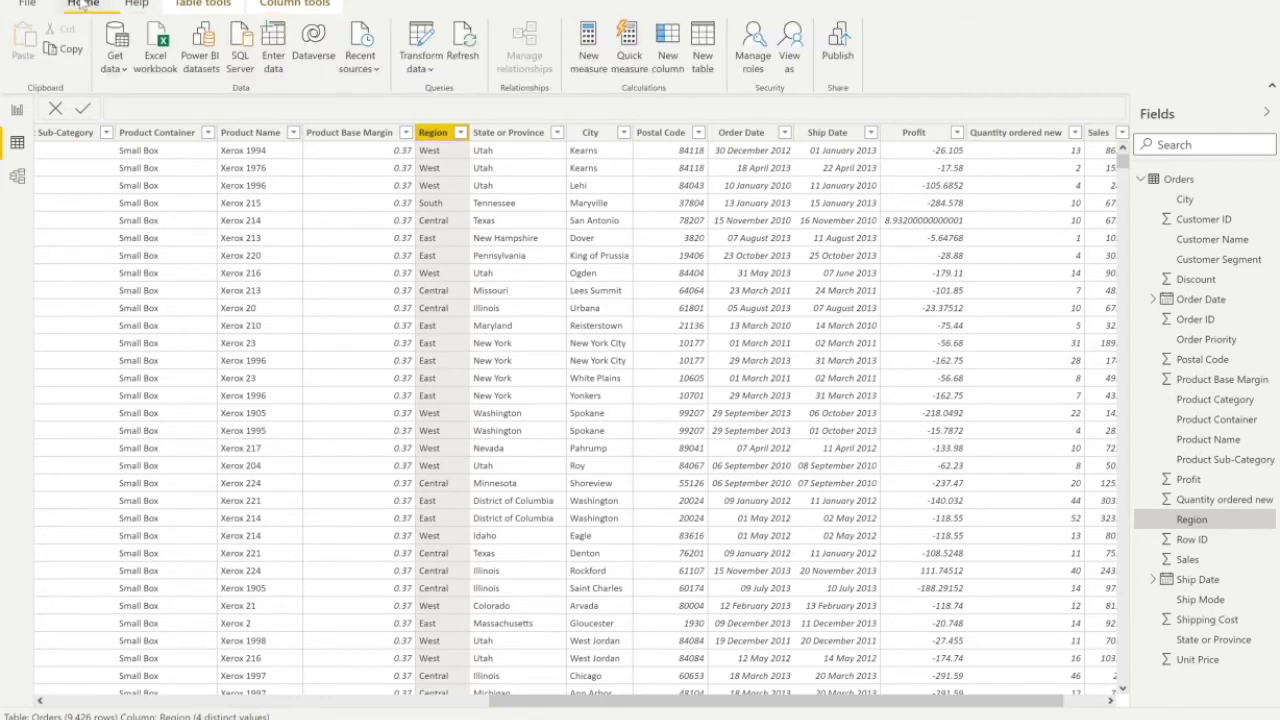
pyautogui.click(274, 57)
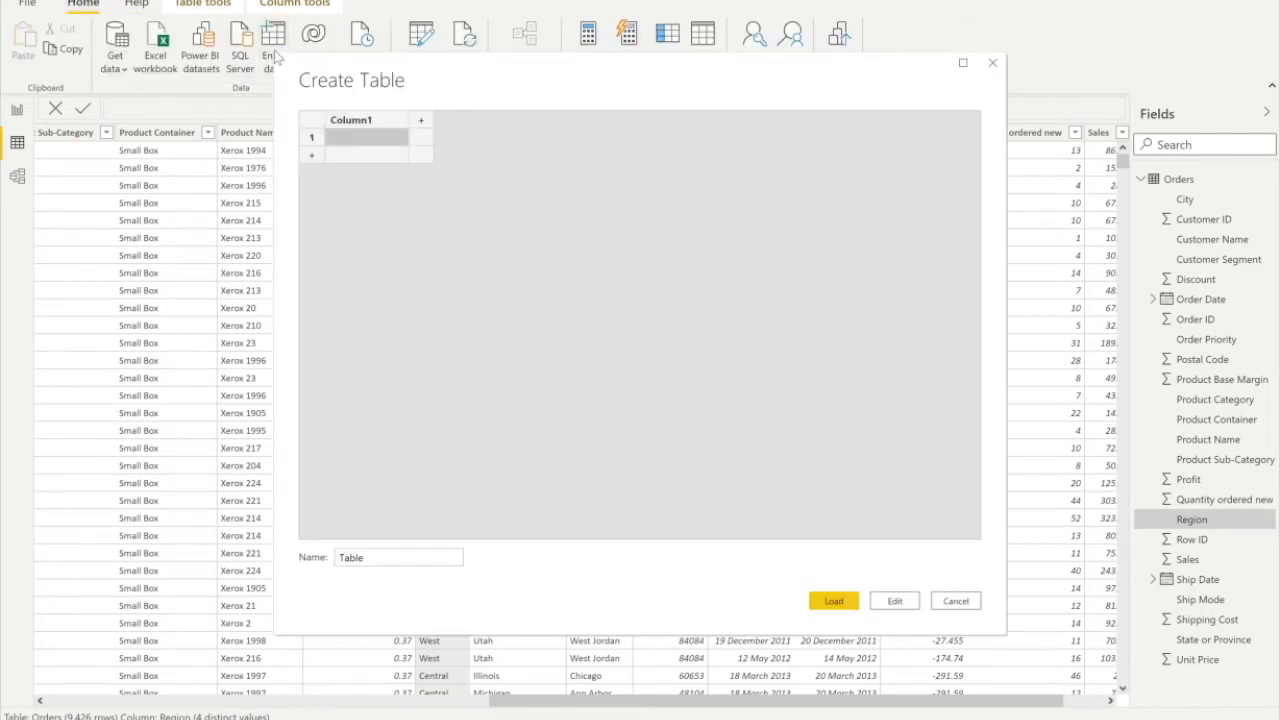
pyautogui.click(347, 155)
pyautogui.click(351, 143)
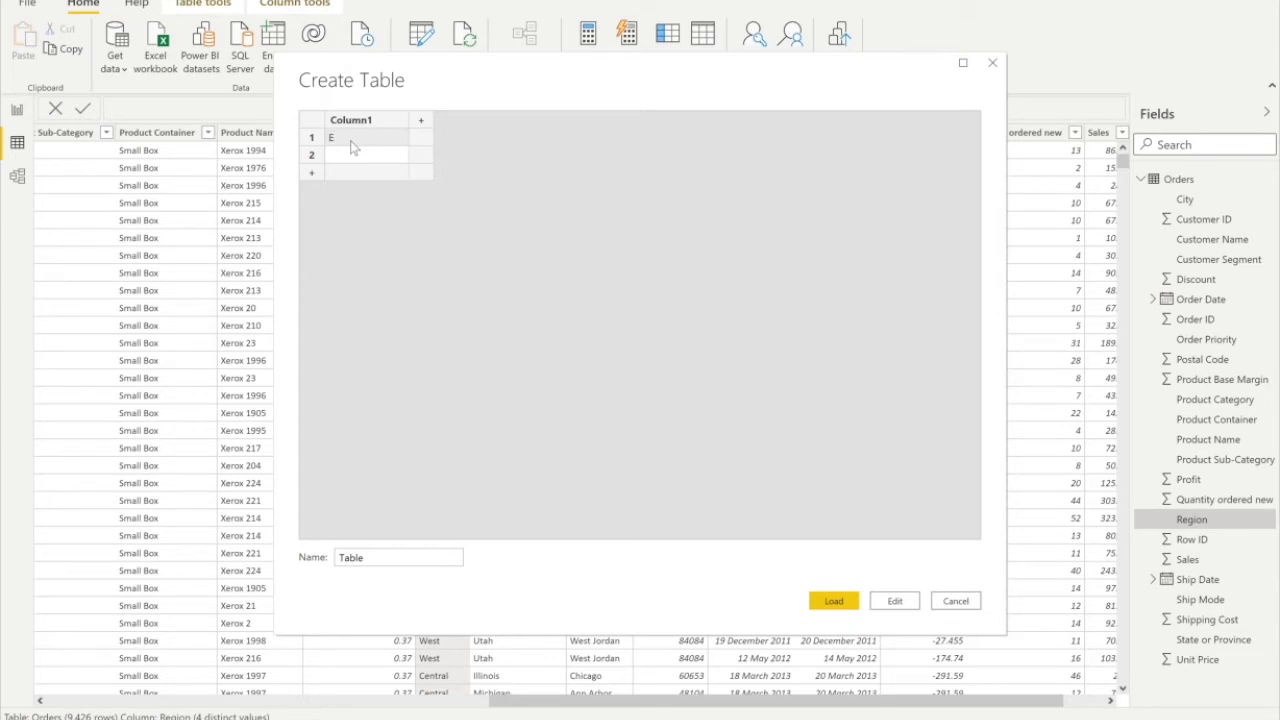
pyautogui.write('West')
pyautogui.click(417, 138)
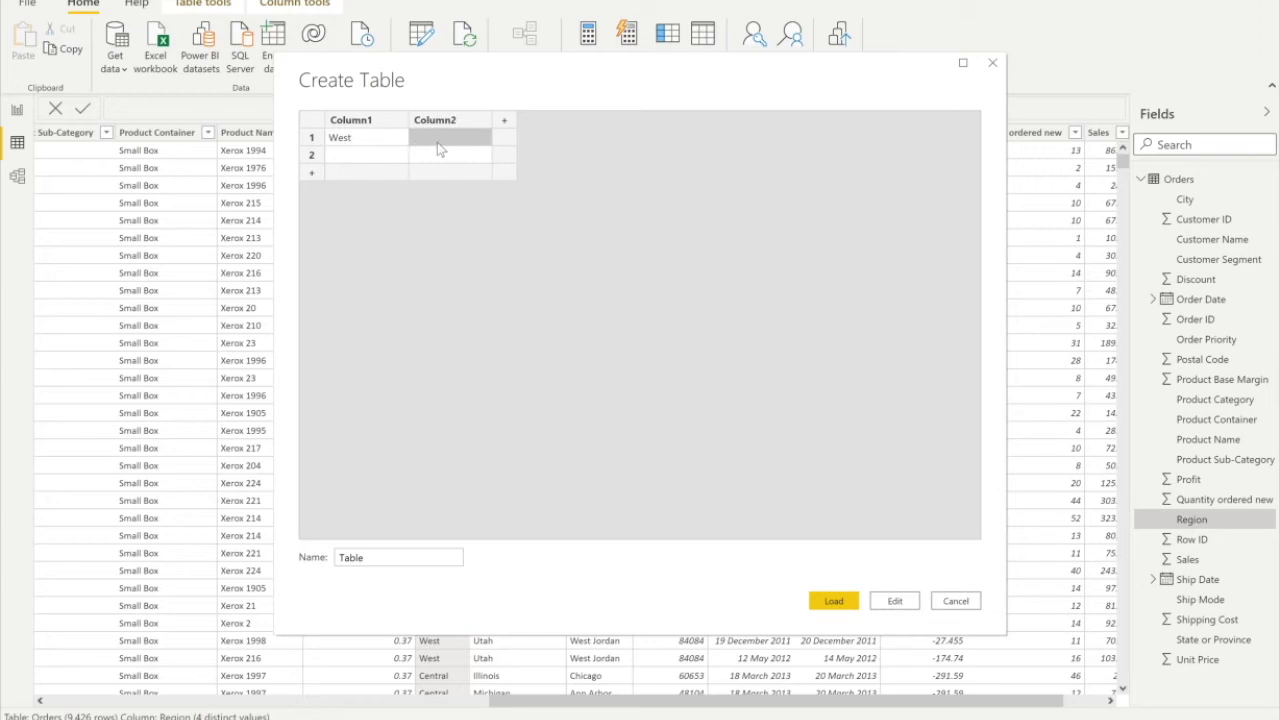
pyautogui.click(440, 148)
pyautogui.write('1')
pyautogui.click(366, 160)
pyautogui.click(428, 160)
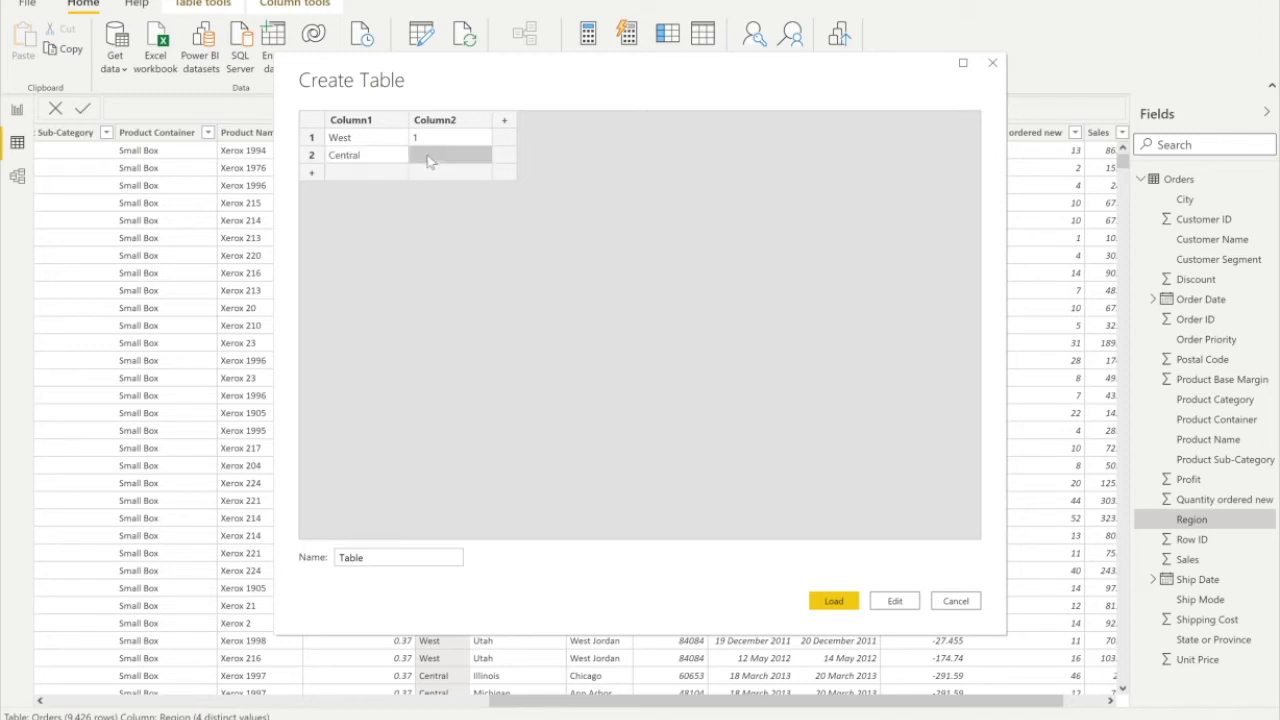
pyautogui.click(428, 160)
pyautogui.write('2')
# Step: Add East with 3 and South with 4 as the third and fourth rows of the new table
pyautogui.click(351, 176)
pyautogui.write('East')
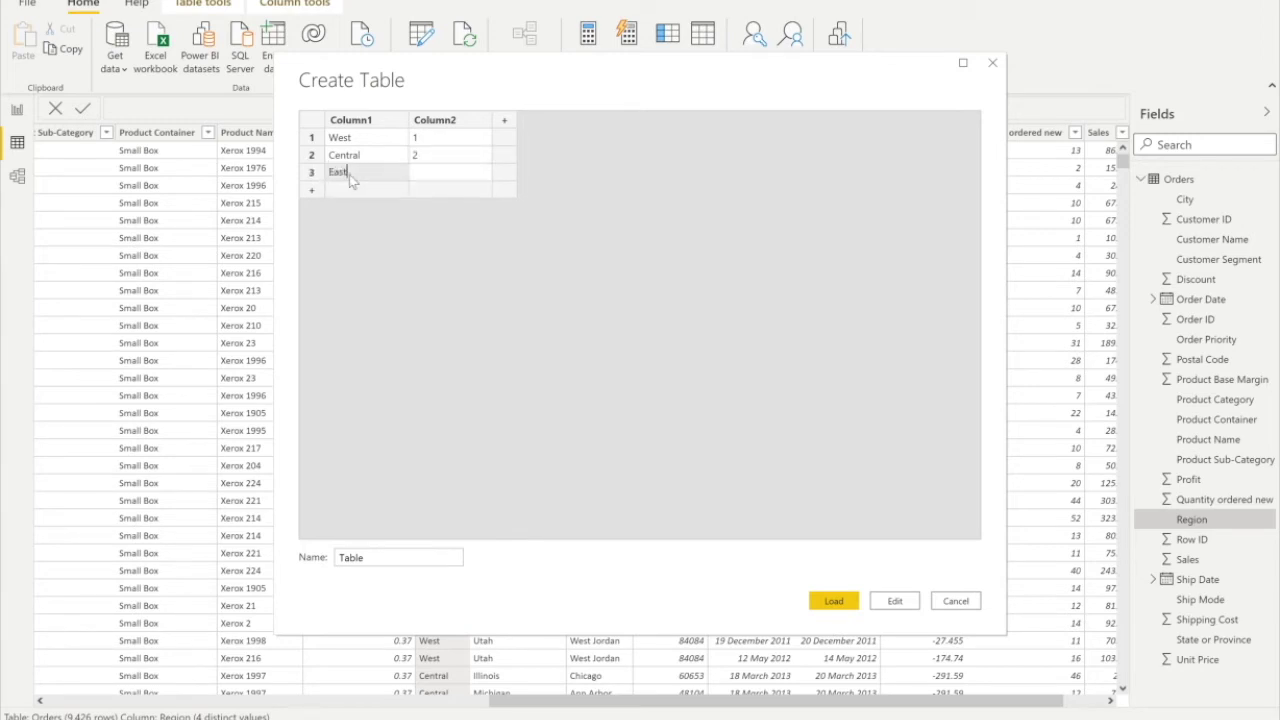
pyautogui.click(433, 172)
pyautogui.write('3')
pyautogui.click(337, 196)
pyautogui.write('South')
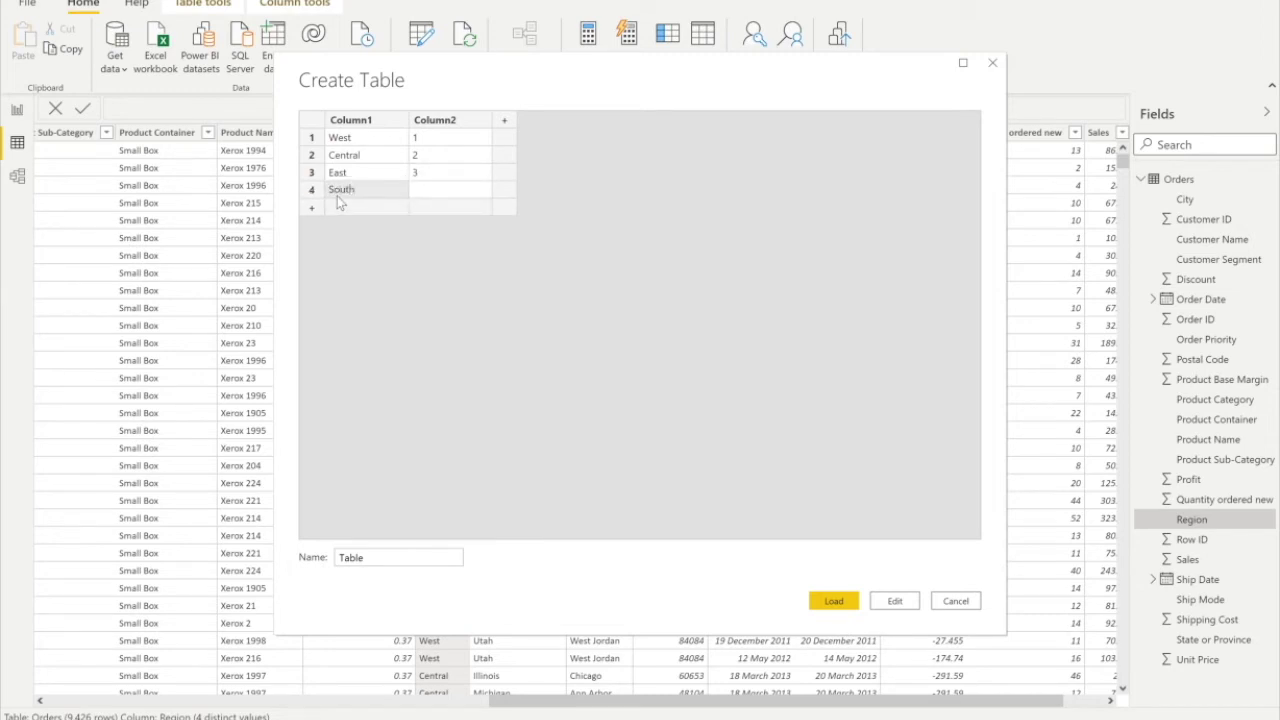
pyautogui.click(438, 192)
pyautogui.write('4')
# Step: Rename the column of region names as Region and the number column as Rank
pyautogui.doubleClick(441, 121)
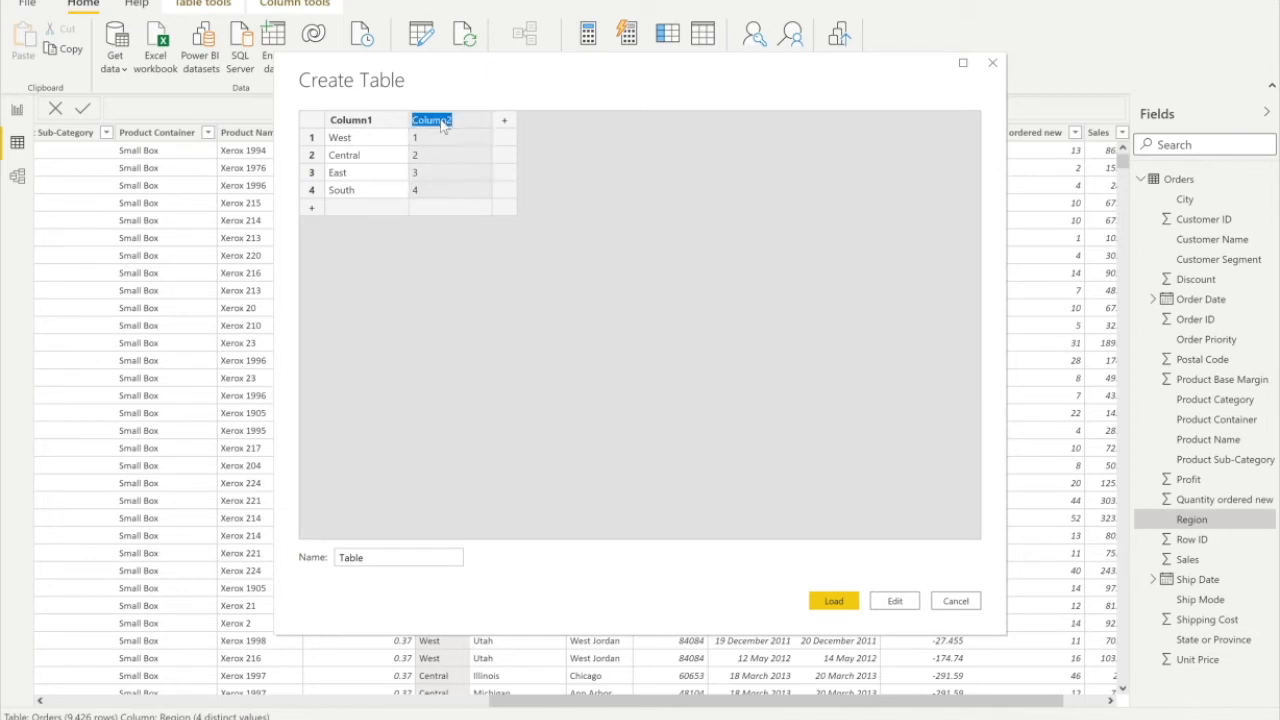
pyautogui.doubleClick(356, 120)
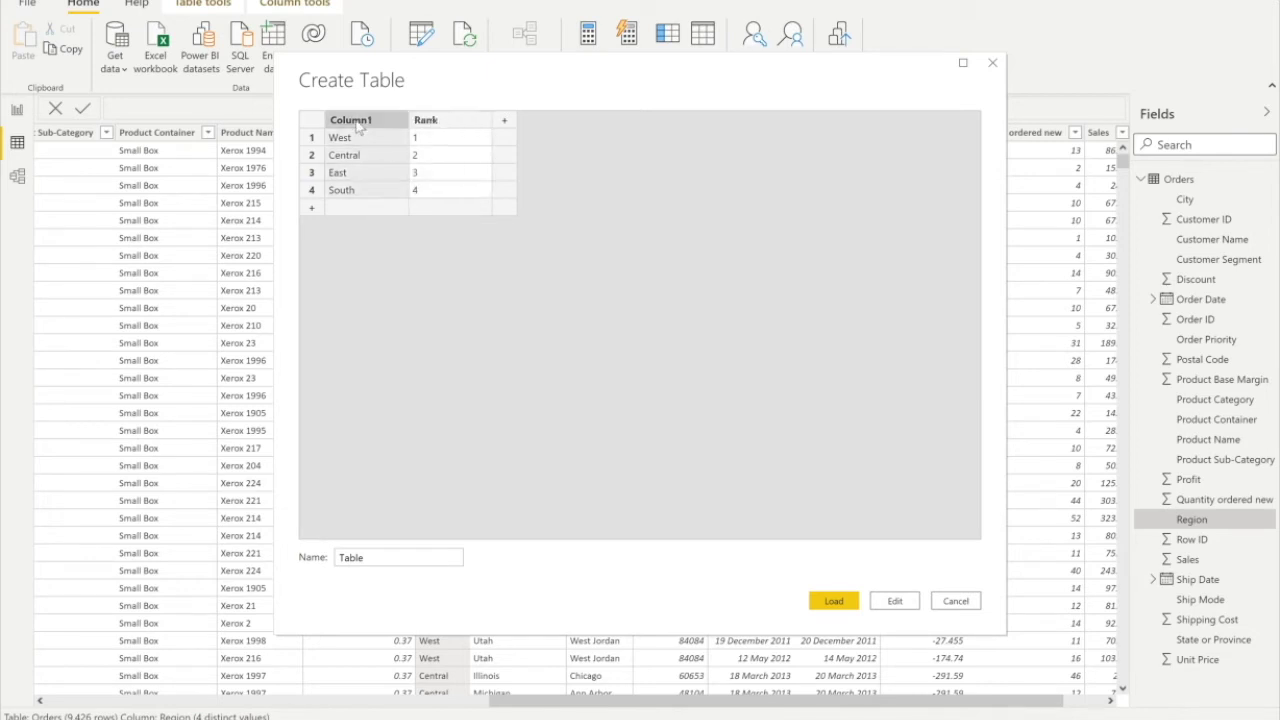
pyautogui.click(356, 119)
pyautogui.write('Region')
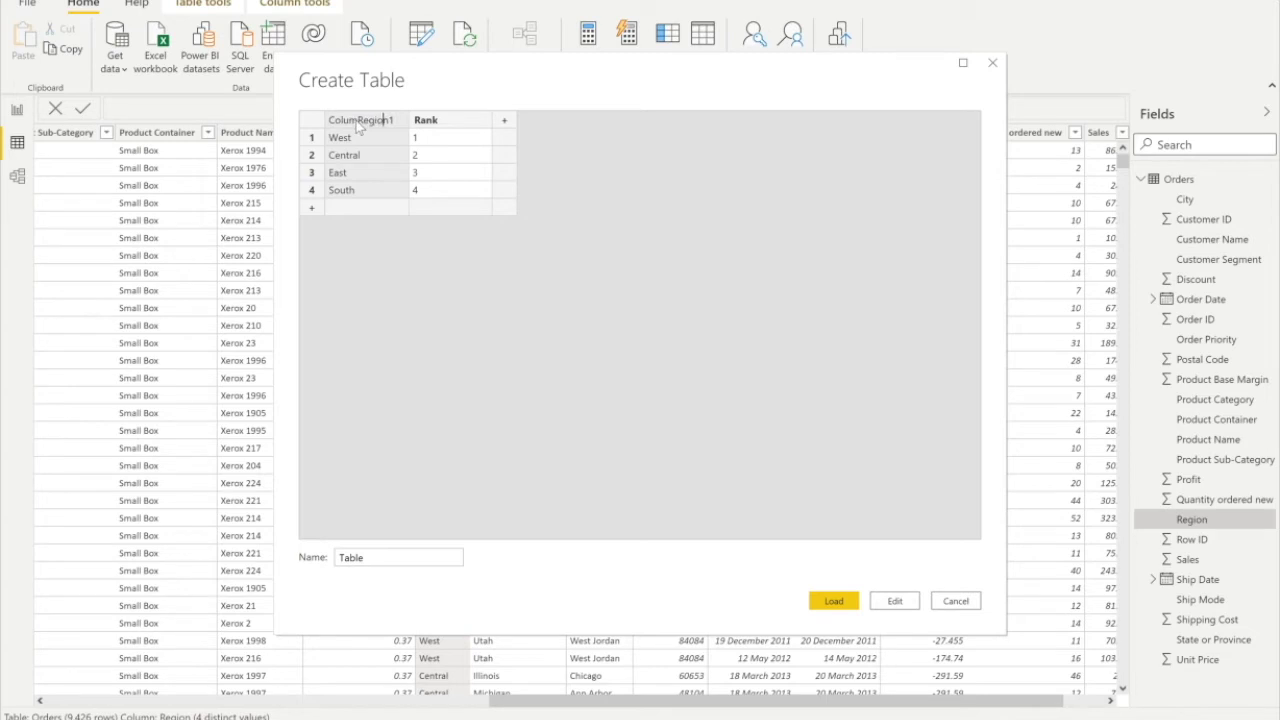
pyautogui.doubleClick(358, 122)
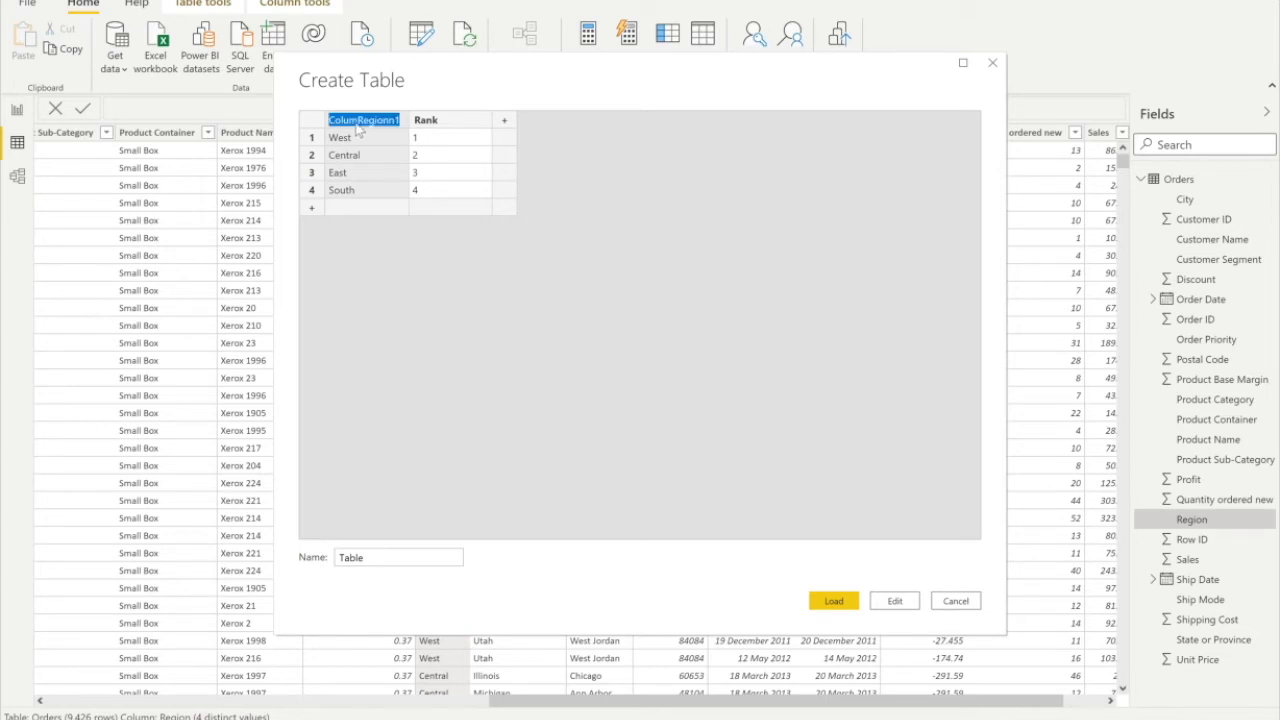
pyautogui.write('Region')
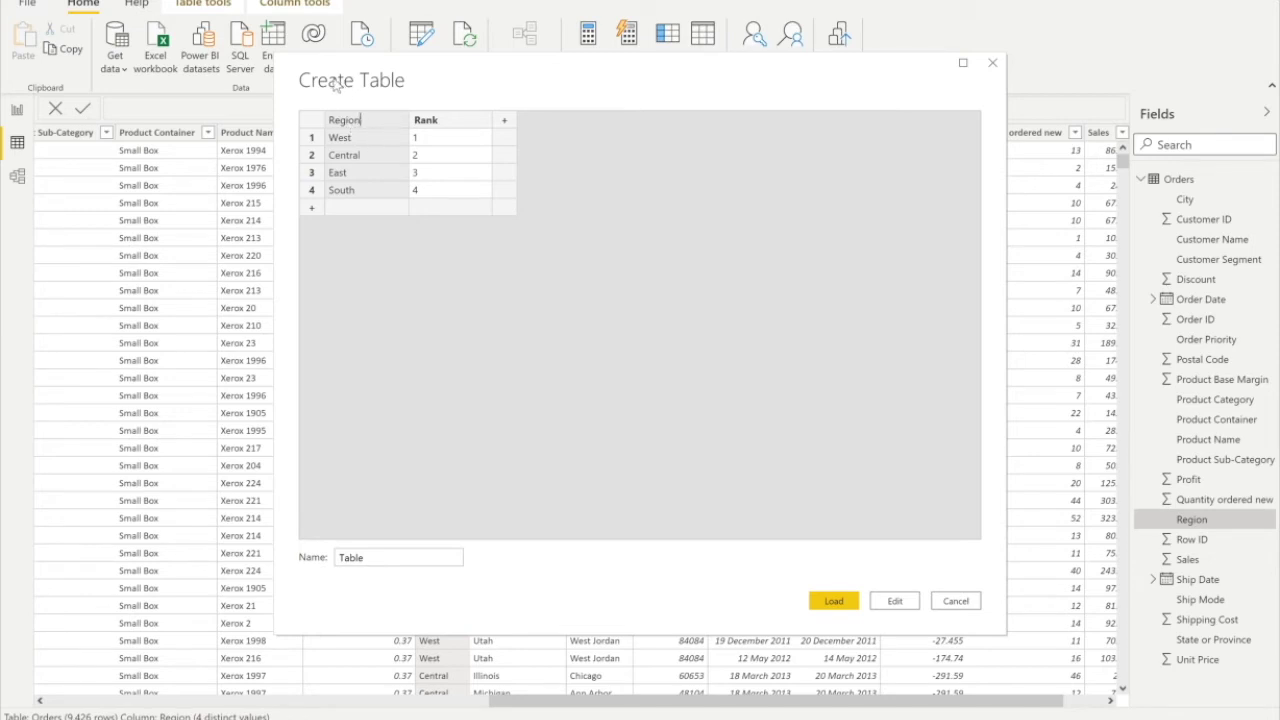
# Step: Name the new table Sort Table and load it into the model
pyautogui.moveTo(381, 556); pyautogui.dragTo(302, 549)
pyautogui.write('Sort')
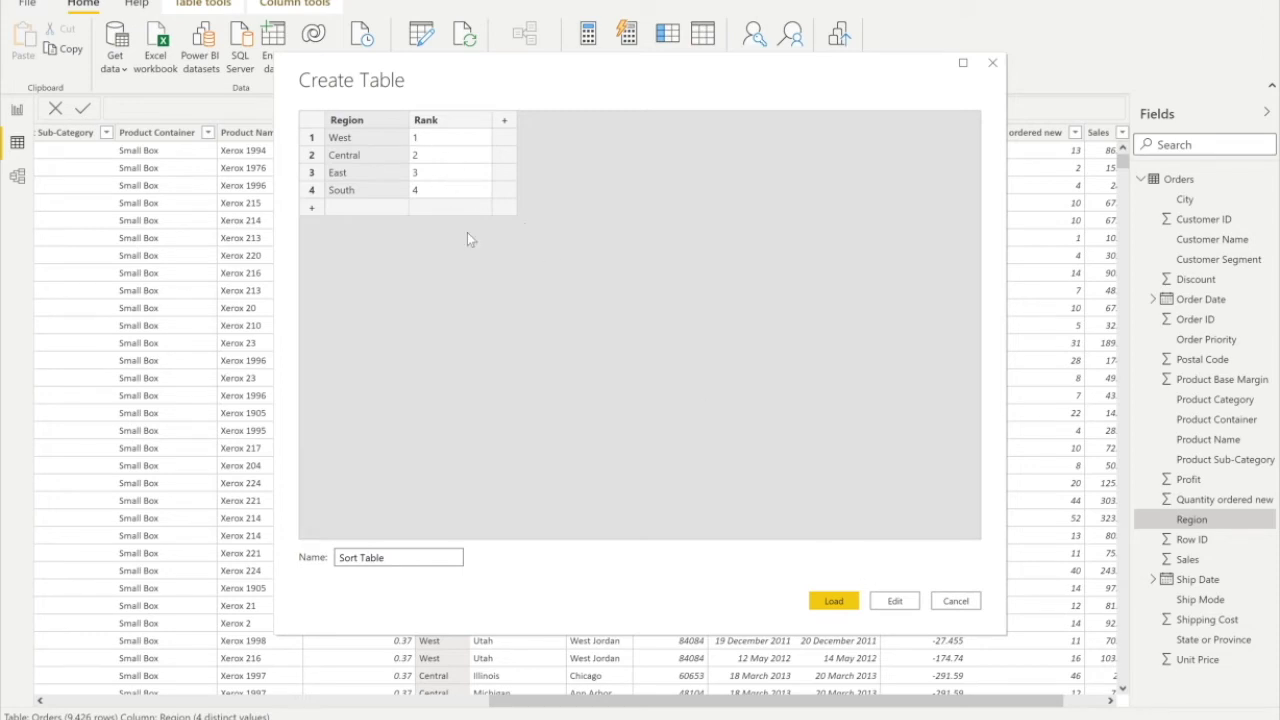
pyautogui.click(835, 600)
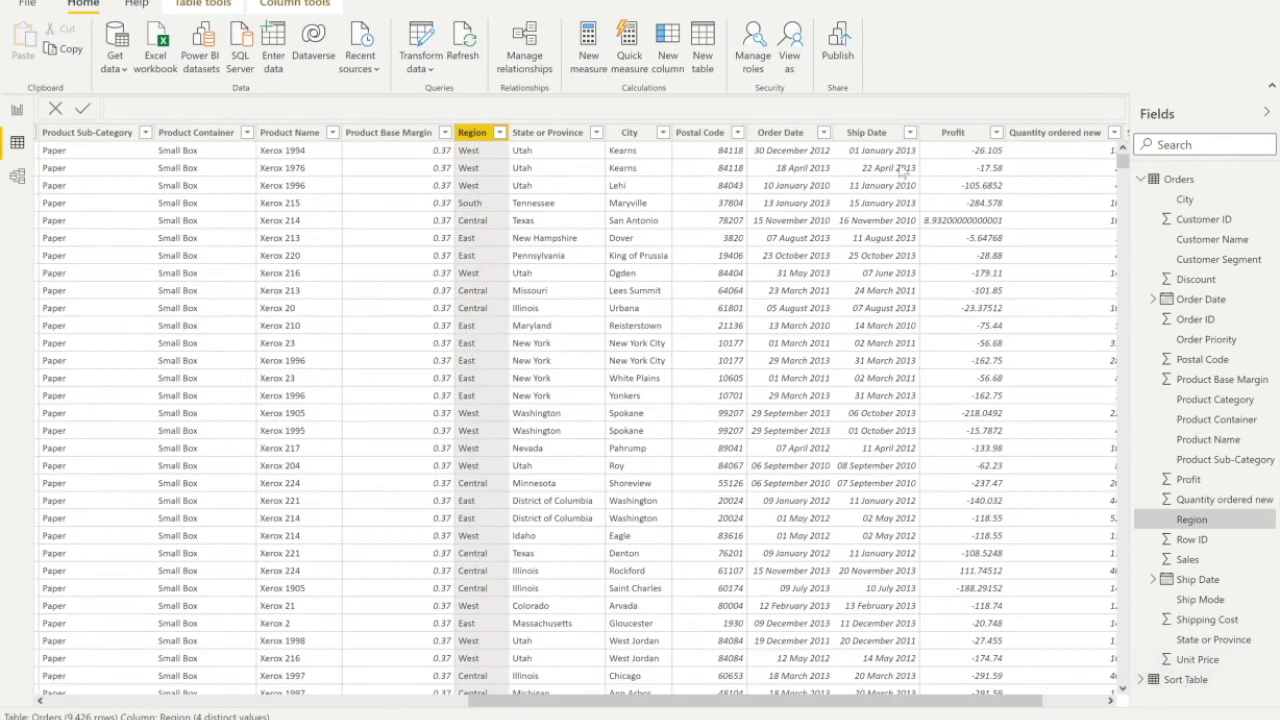
# Step: Check the relationship between Orders and Sort Table, and set Sort Table's Region column to sort by Rank
pyautogui.click(17, 177)
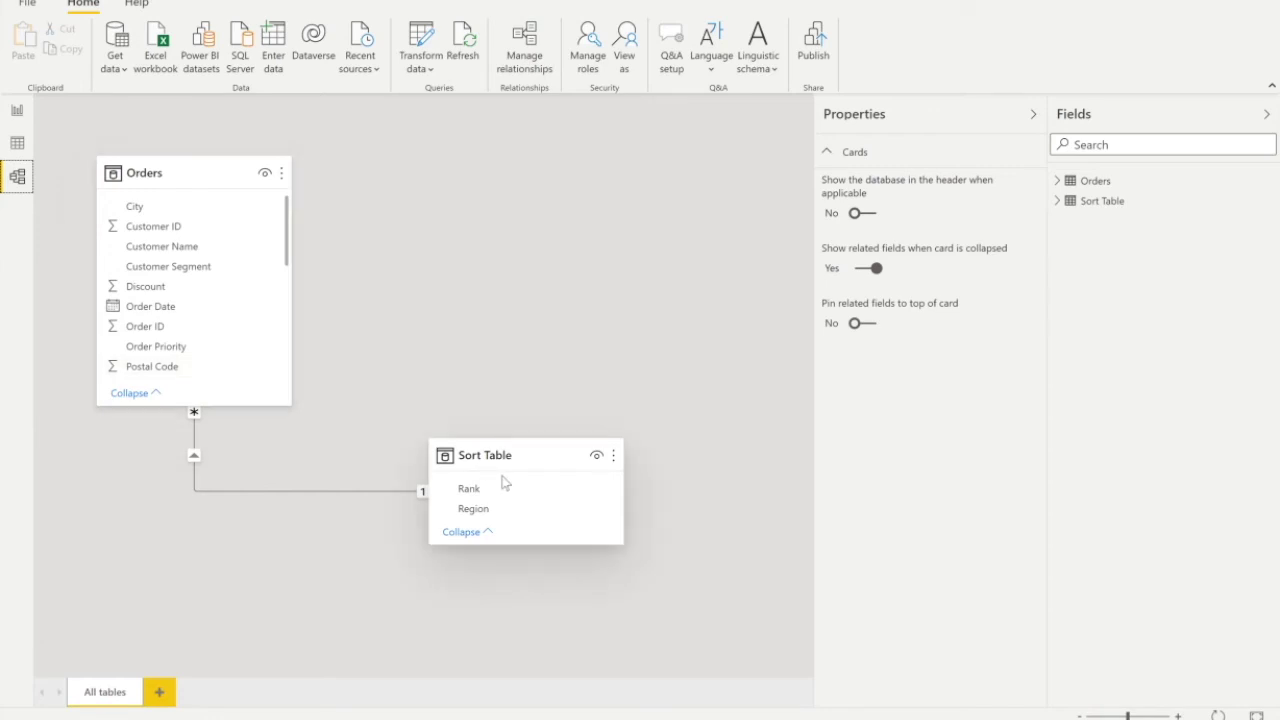
pyautogui.click(17, 145)
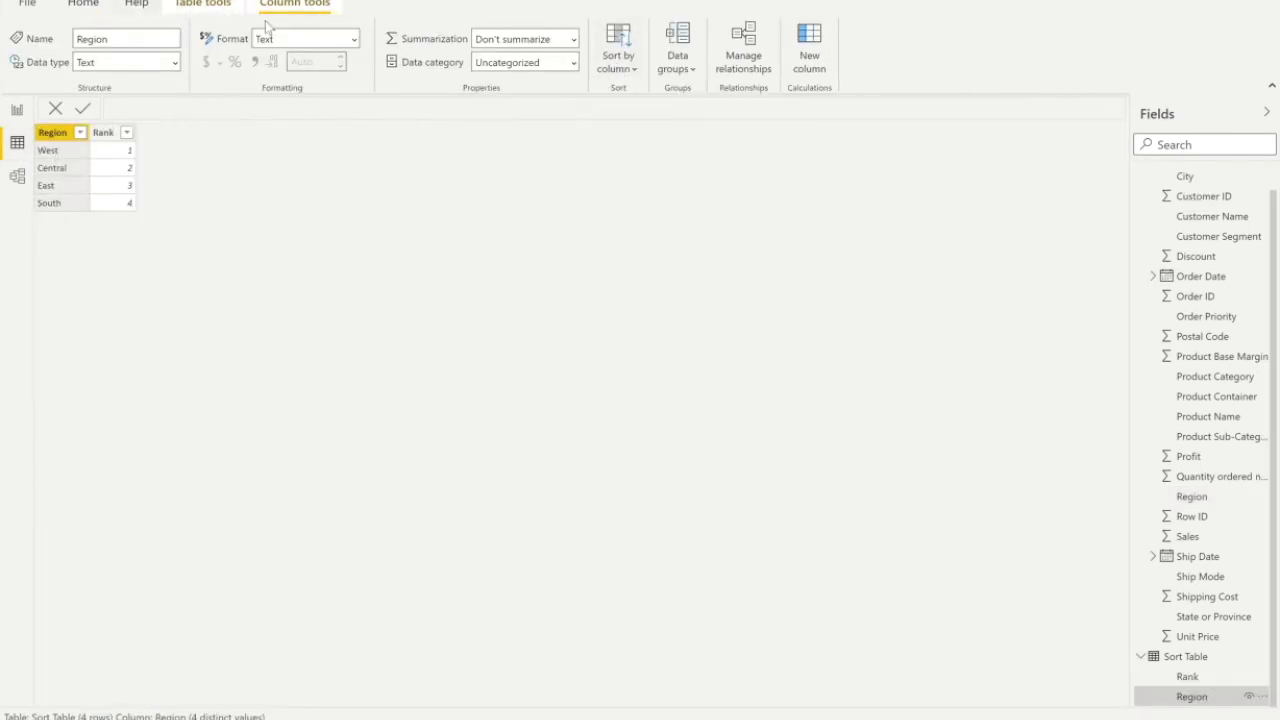
pyautogui.click(622, 66)
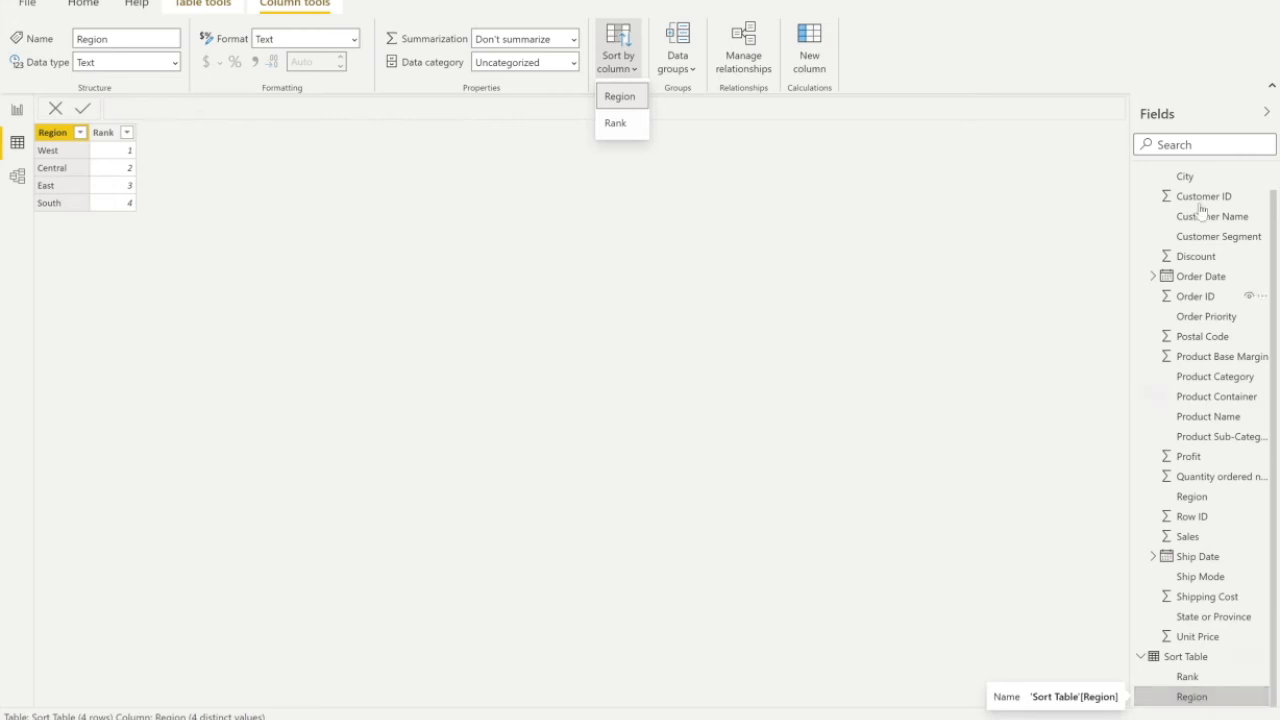
pyautogui.click(617, 123)
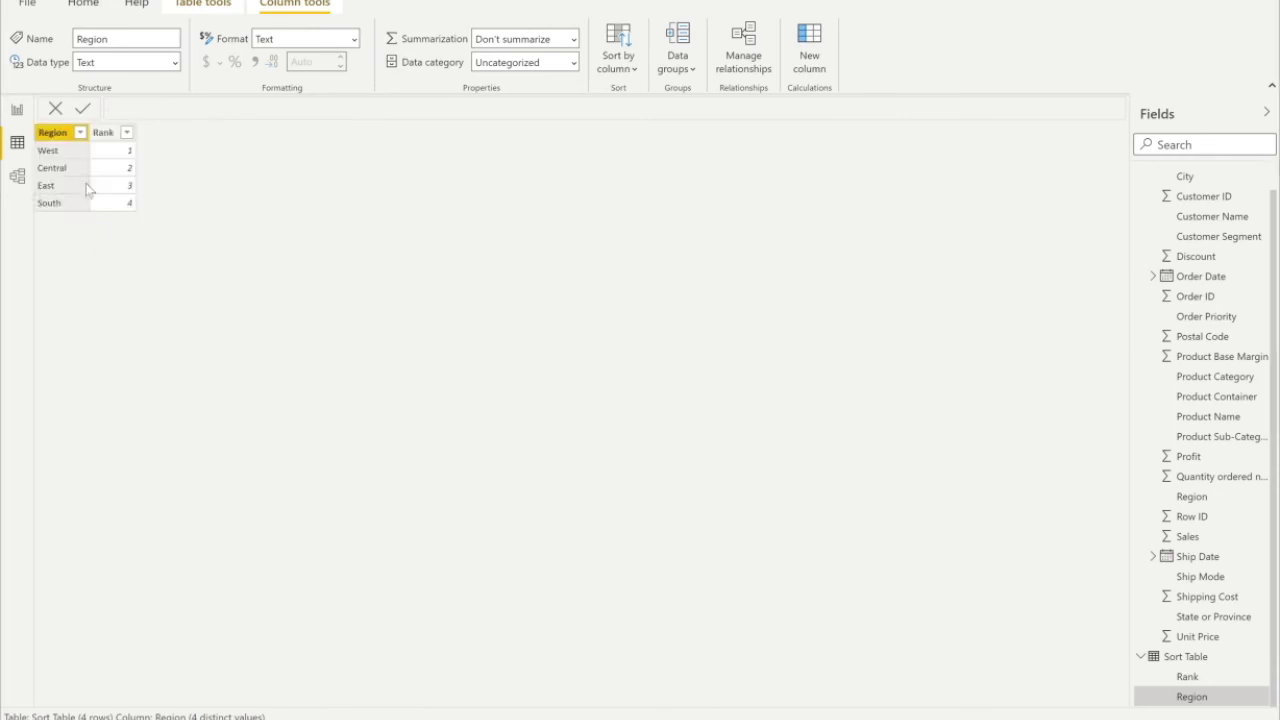
# Step: Replace the Region field on the report chart's axis with the Region field from Sort Table
pyautogui.click(17, 111)
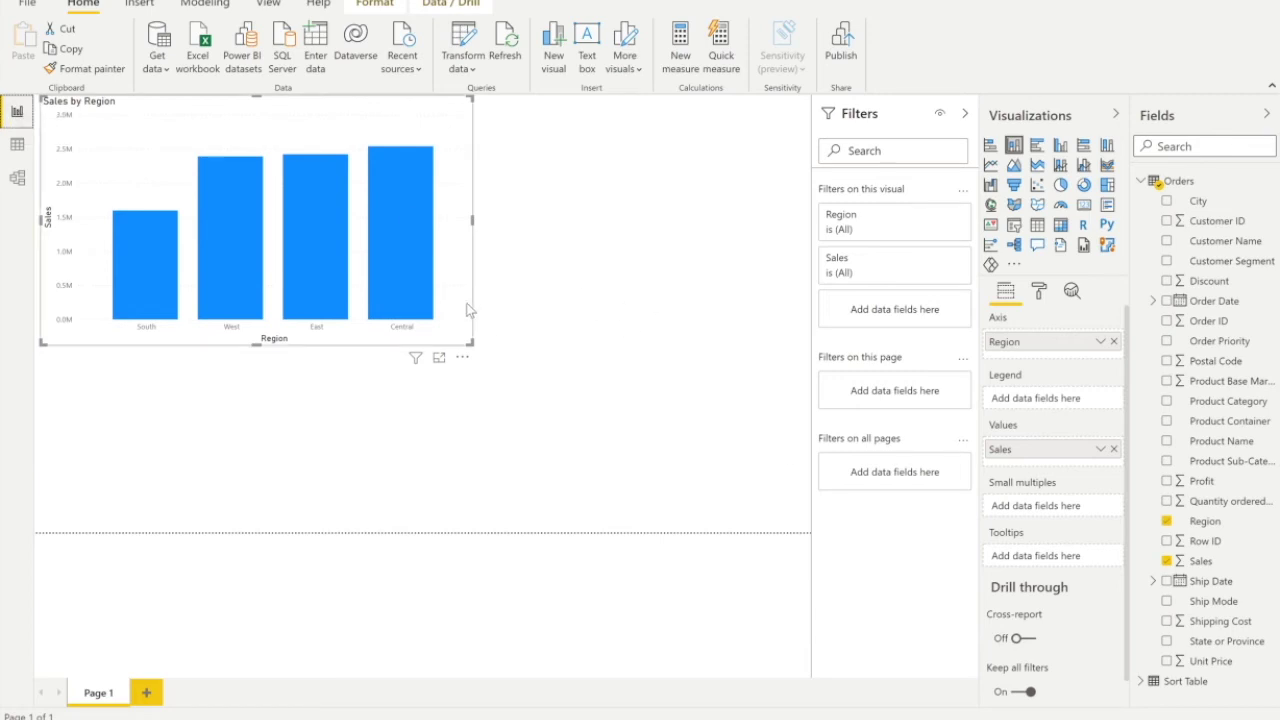
pyautogui.click(1113, 342)
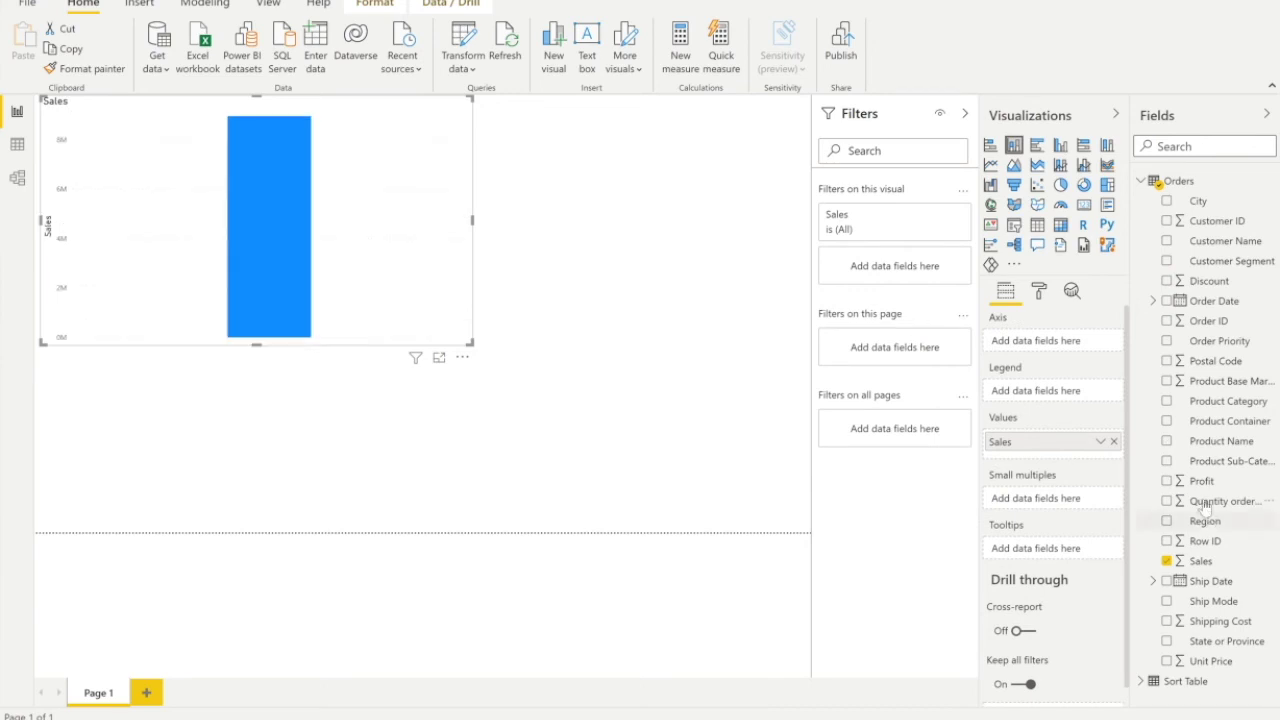
pyautogui.click(1140, 681)
pyautogui.scroll(-1, 1245, 598)
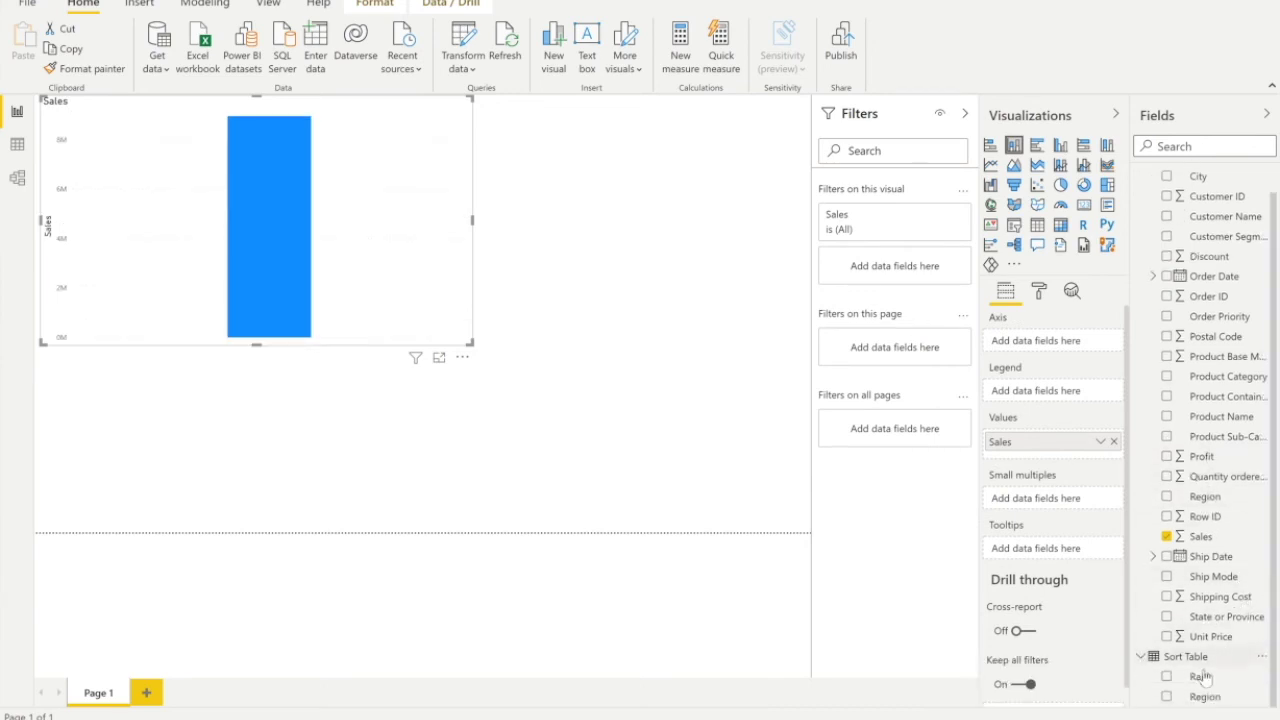
pyautogui.moveTo(1205, 697); pyautogui.dragTo(1019, 341)
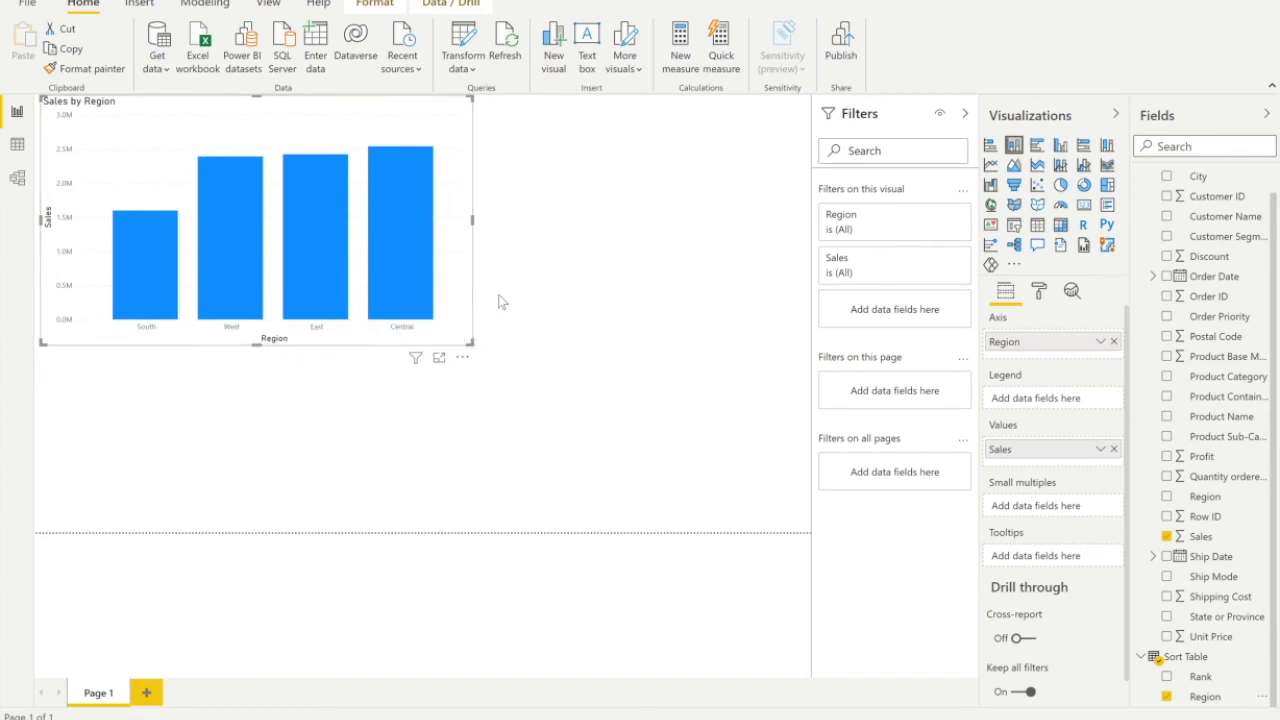
# Step: Sort the Sales by Region chart by Region instead of Sales, keeping ascending order
pyautogui.click(462, 357)
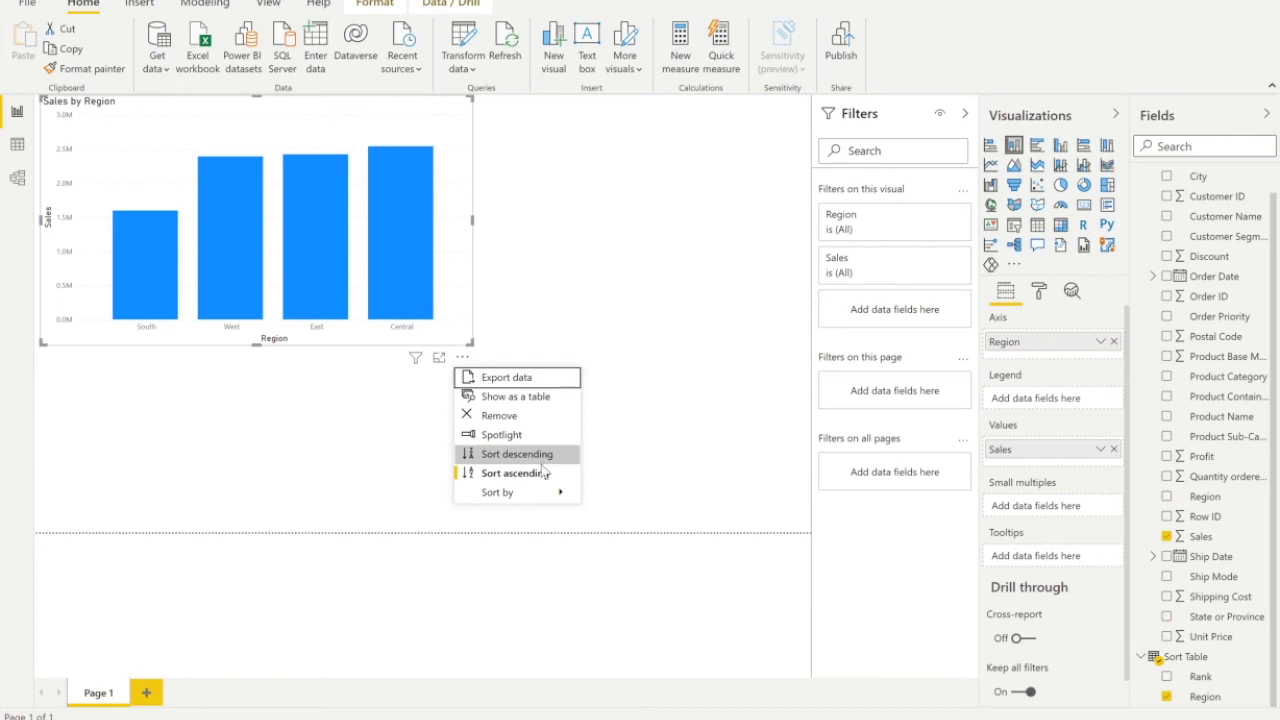
pyautogui.moveTo(548, 493)
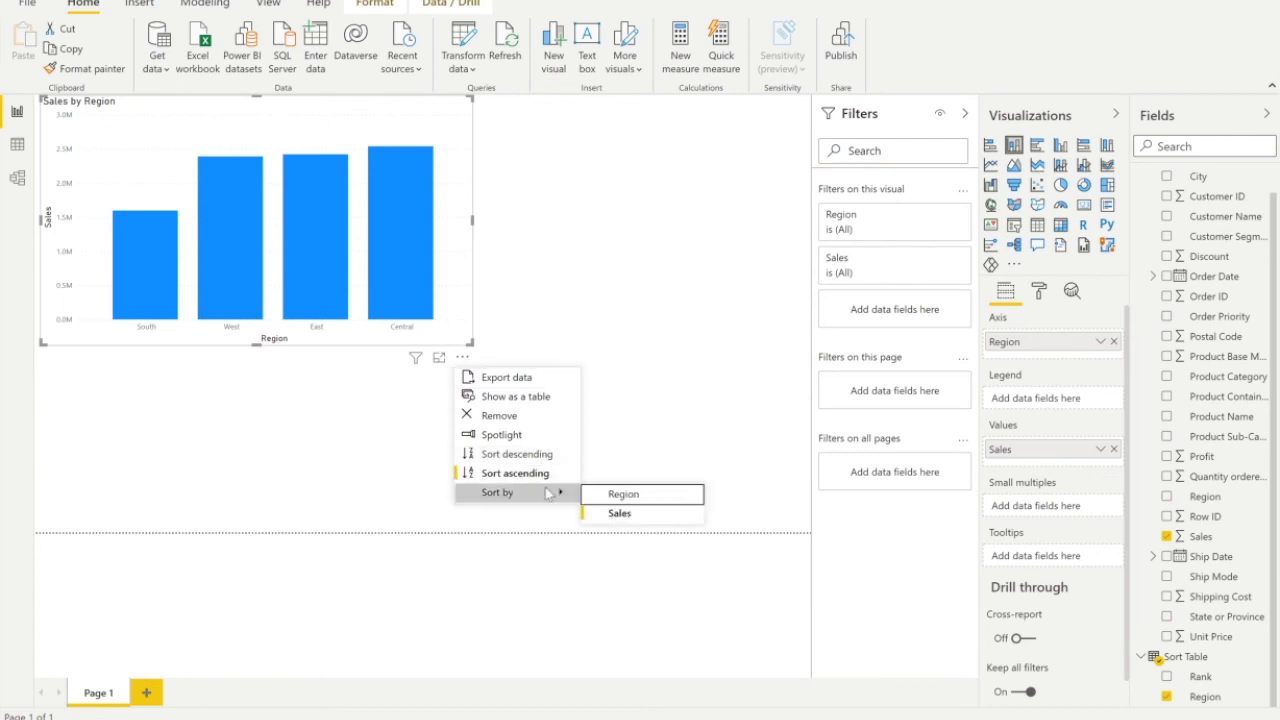
pyautogui.click(621, 495)
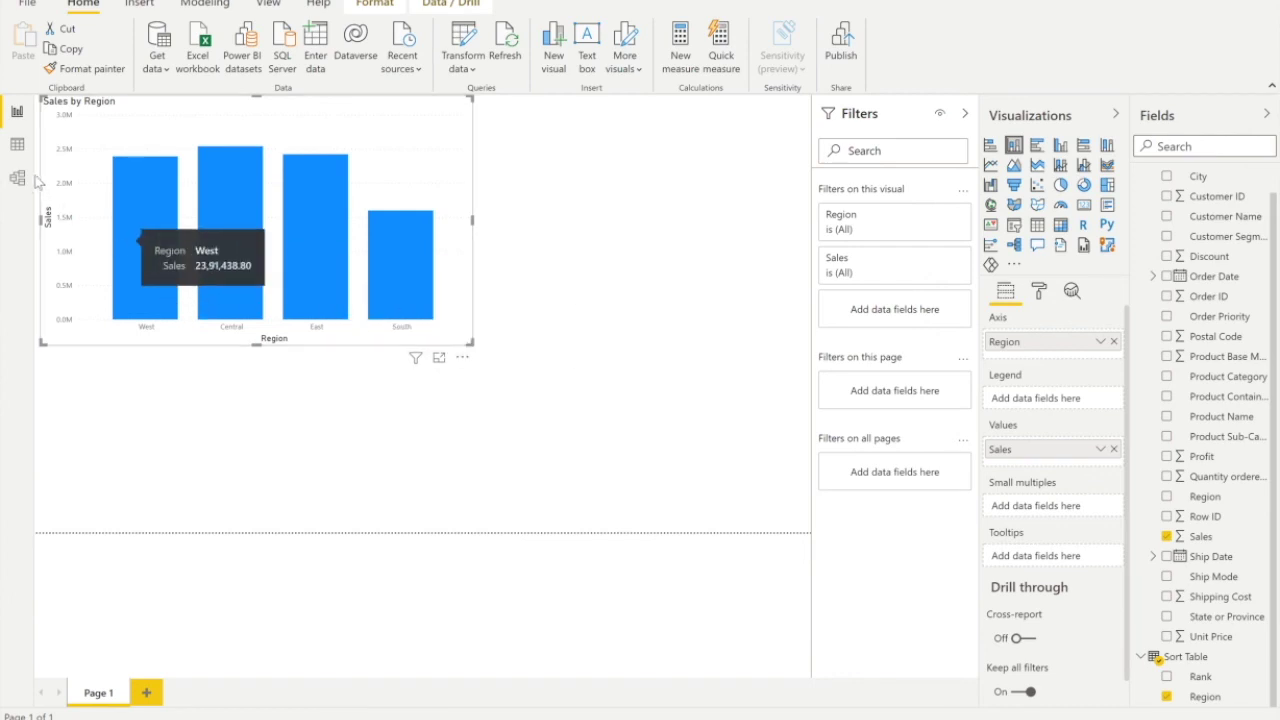
# Step: Compare the chart's region order with the ranks in Sort Table and review the relationship between Orders and Sort Table
pyautogui.click(16, 147)
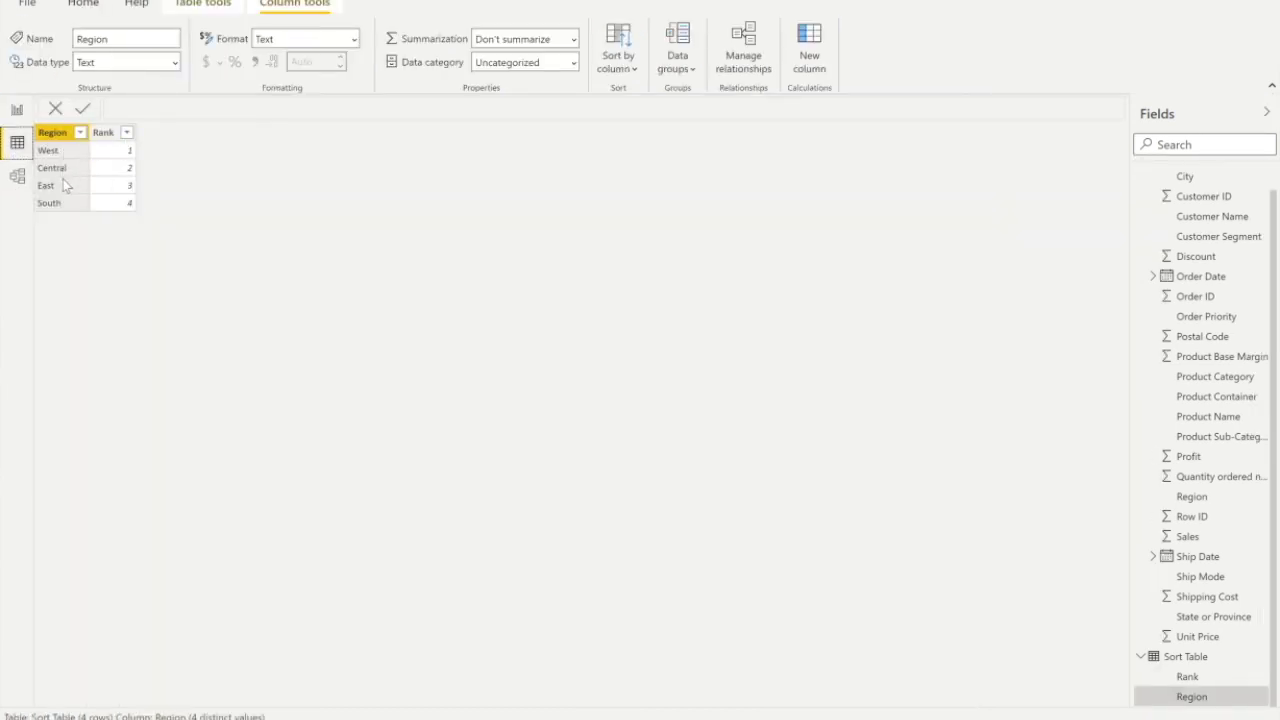
pyautogui.click(16, 111)
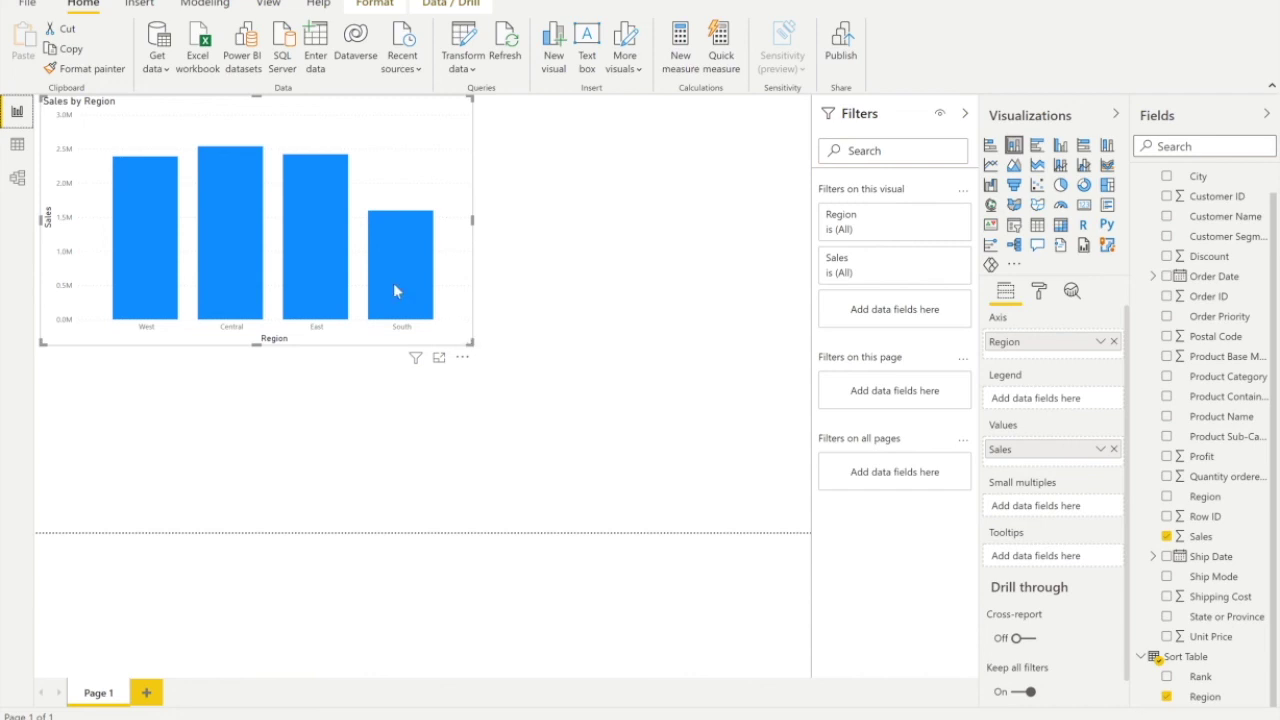
pyautogui.click(17, 144)
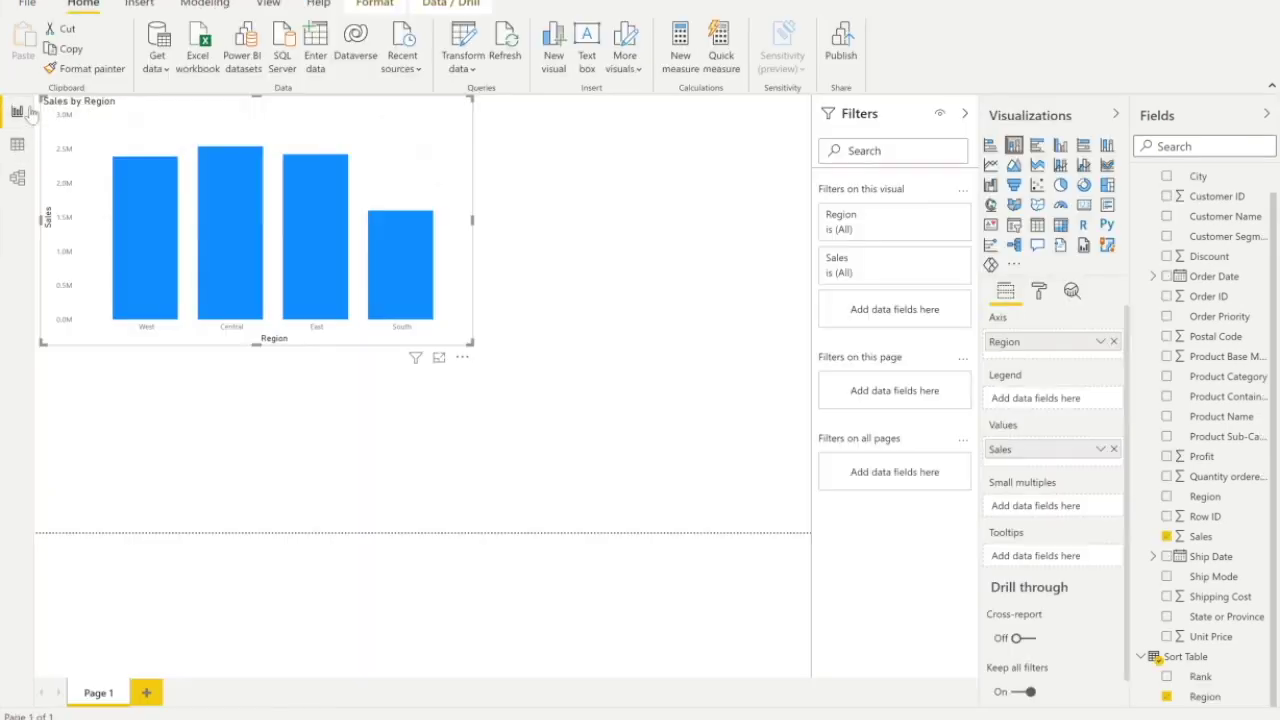
pyautogui.click(24, 110)
pyautogui.click(18, 178)
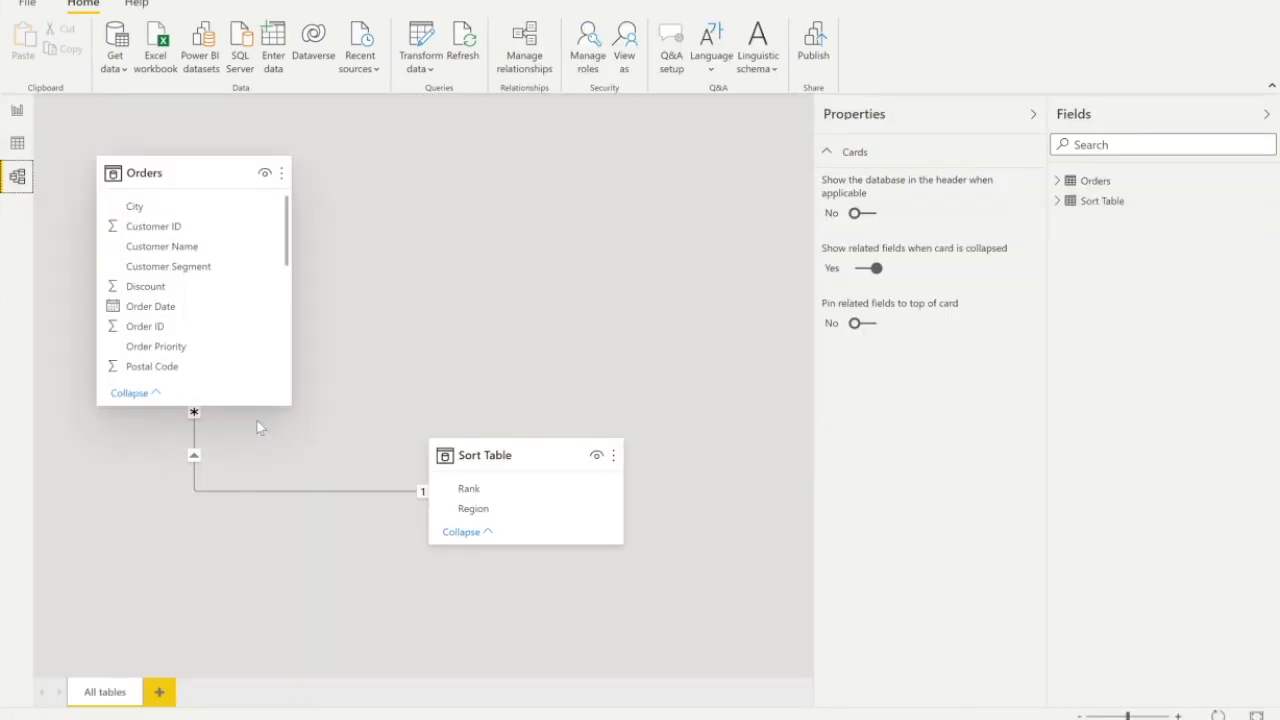
pyautogui.click(17, 113)
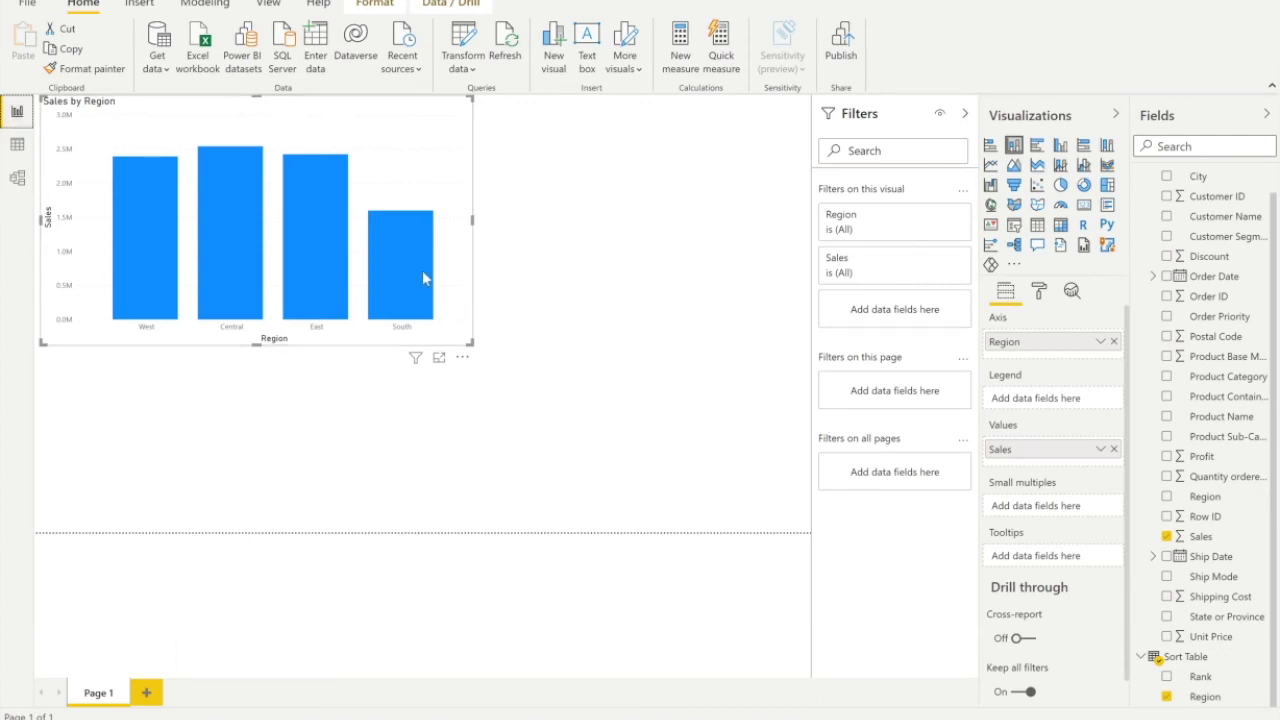
pyautogui.moveTo(322, 286)
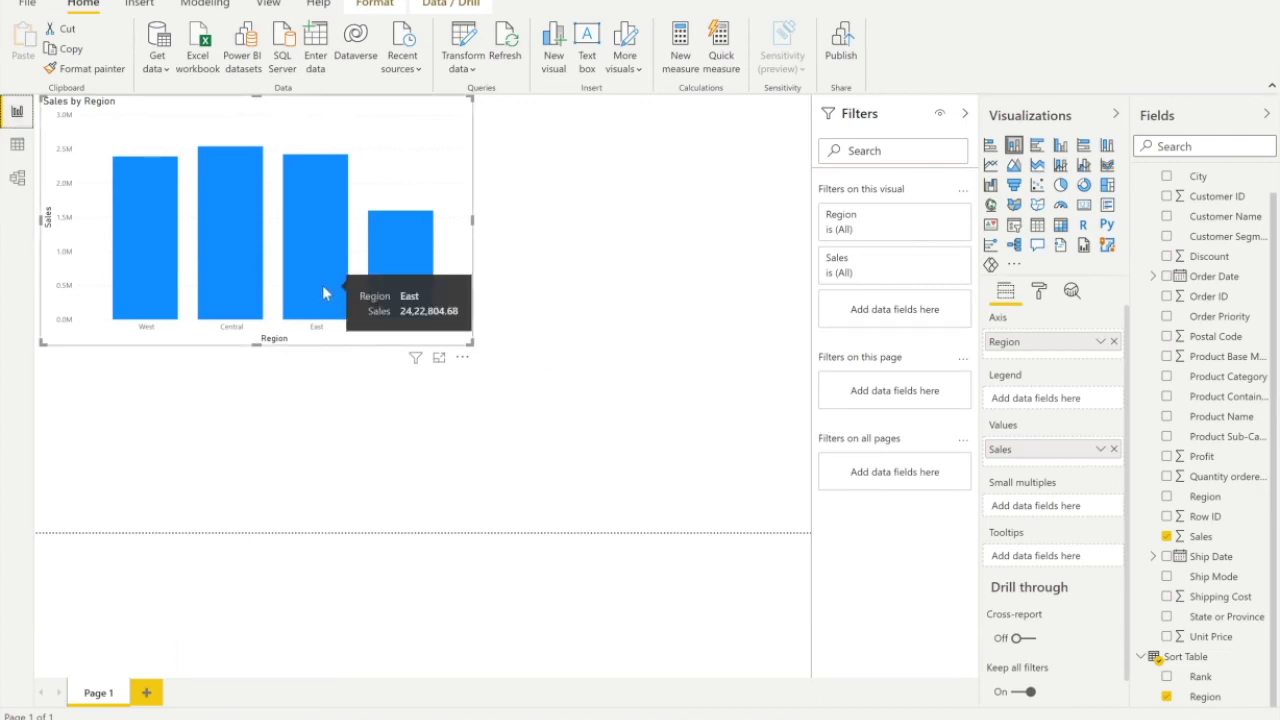